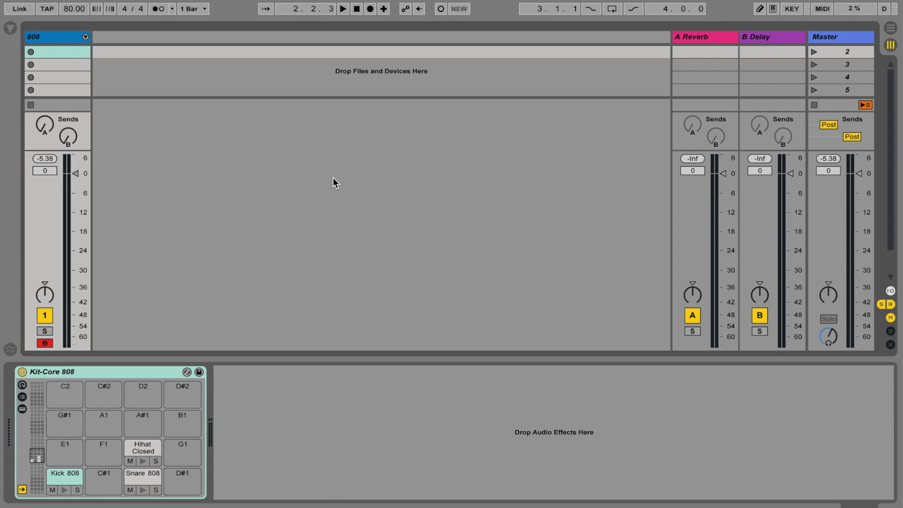
- Drag a Looper from the Audio Effects browser in after the Kit-Core 808 rack
{"action": "left_click", "coordinate": [10, 28]}
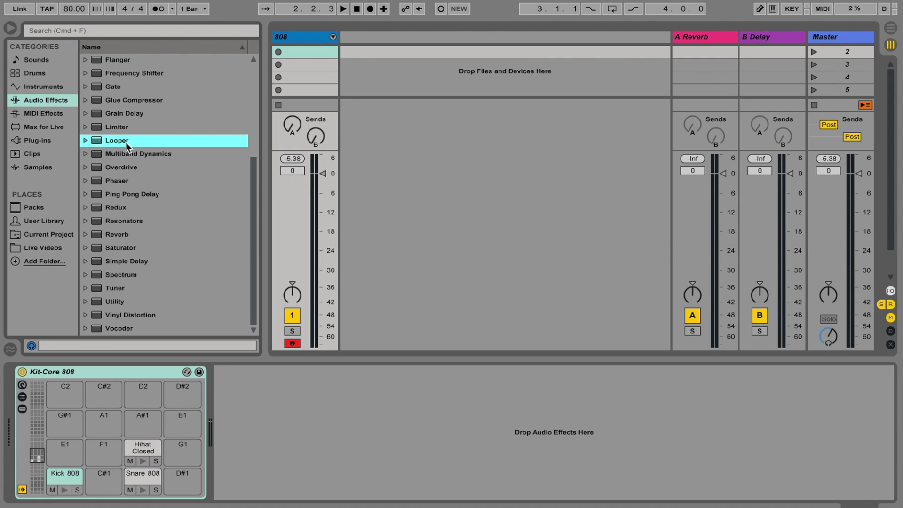
{"action": "left_click_drag", "start_coordinate": [128, 149], "coordinate": [247, 393]}
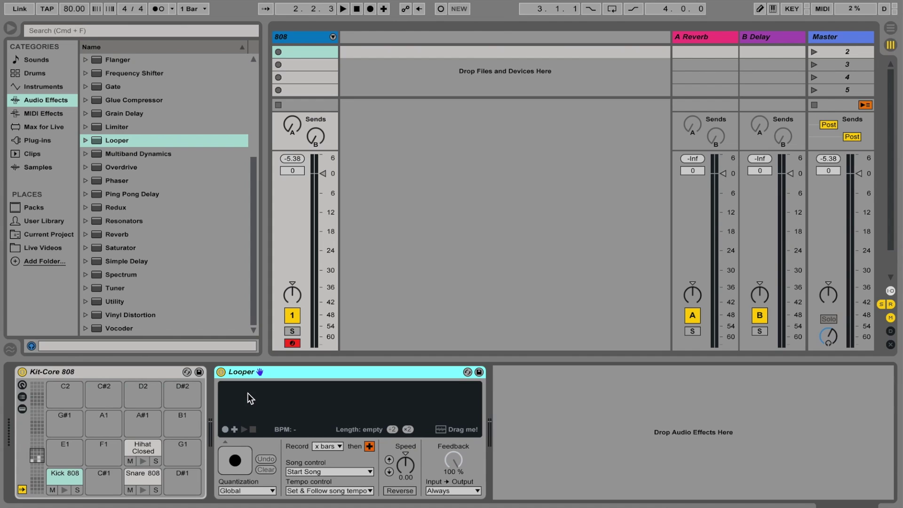
{"action": "left_click", "coordinate": [9, 29]}
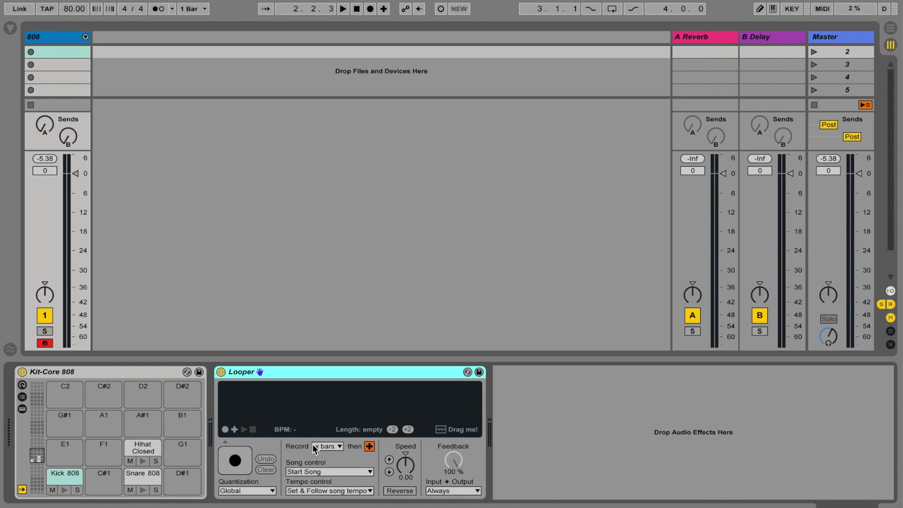
- Set the Looper's Record length to 1 bar, enable the metronome and start playback
{"action": "left_click", "coordinate": [329, 445]}
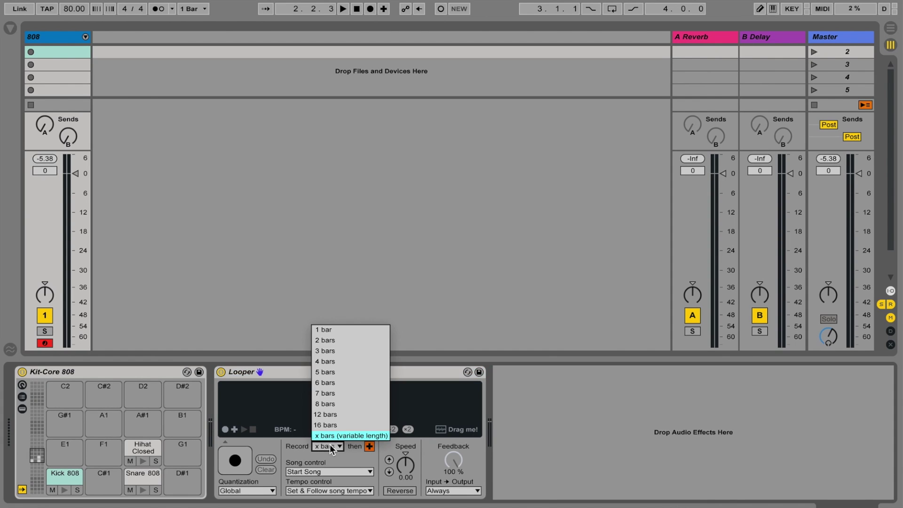
{"action": "left_click", "coordinate": [344, 327]}
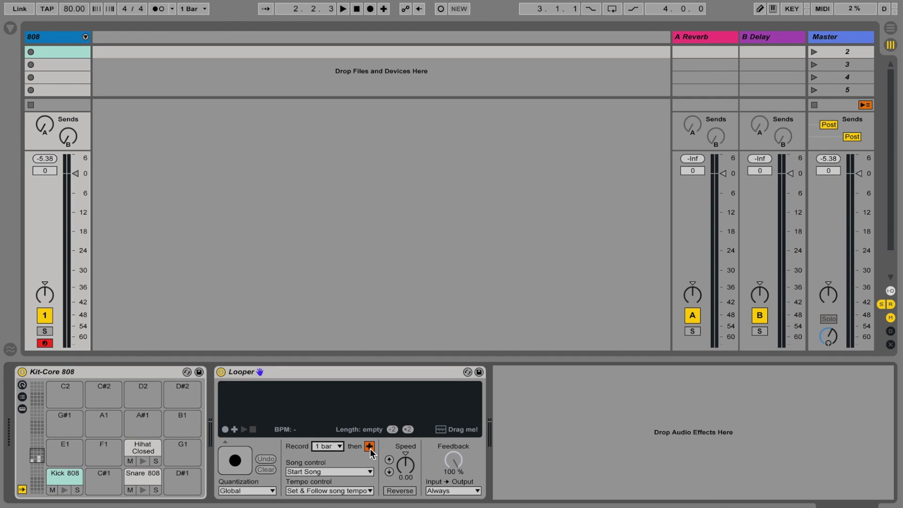
{"action": "left_click", "coordinate": [158, 8]}
{"action": "left_click", "coordinate": [342, 9]}
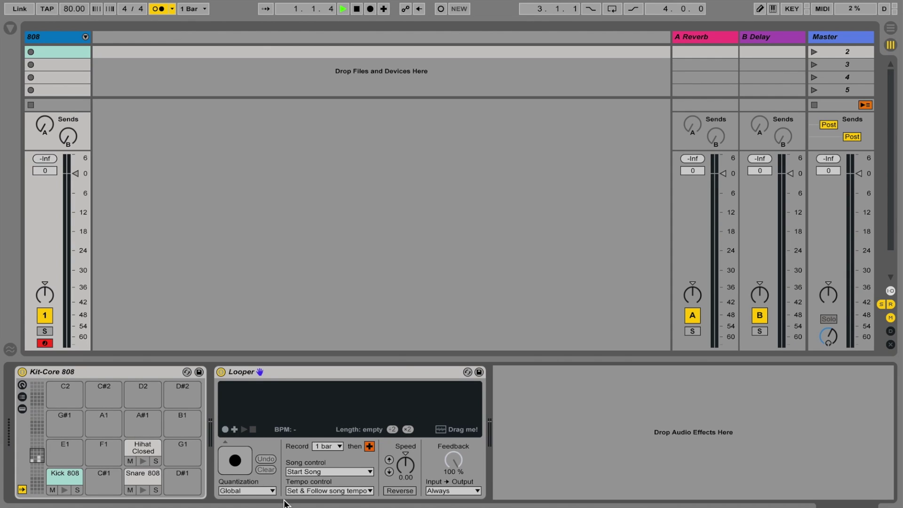
- Record a test drum loop into the Looper, play it back, then stop and clear it
{"action": "left_click", "coordinate": [235, 461]}
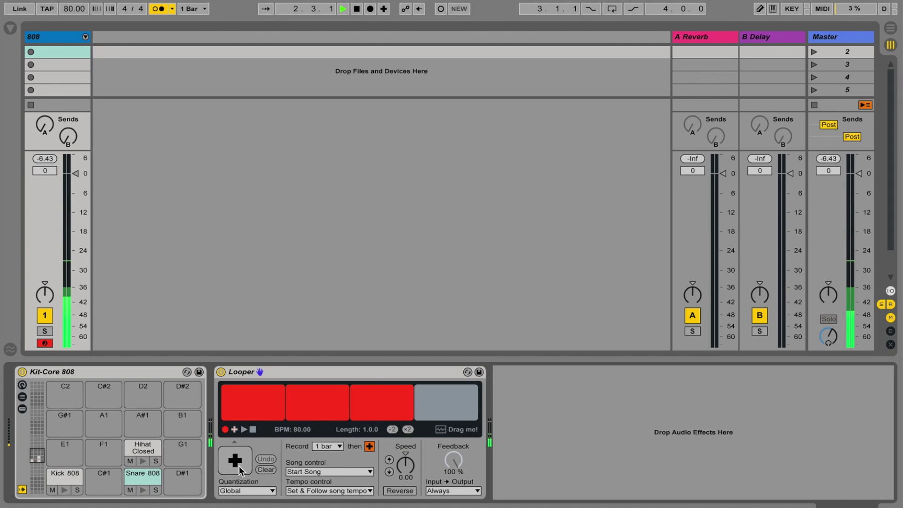
{"action": "left_click", "coordinate": [239, 467]}
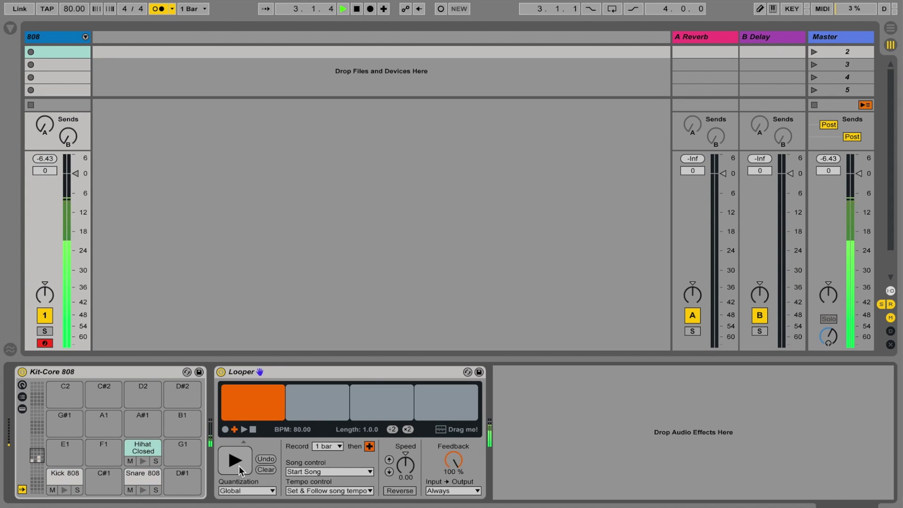
{"action": "left_click", "coordinate": [253, 430]}
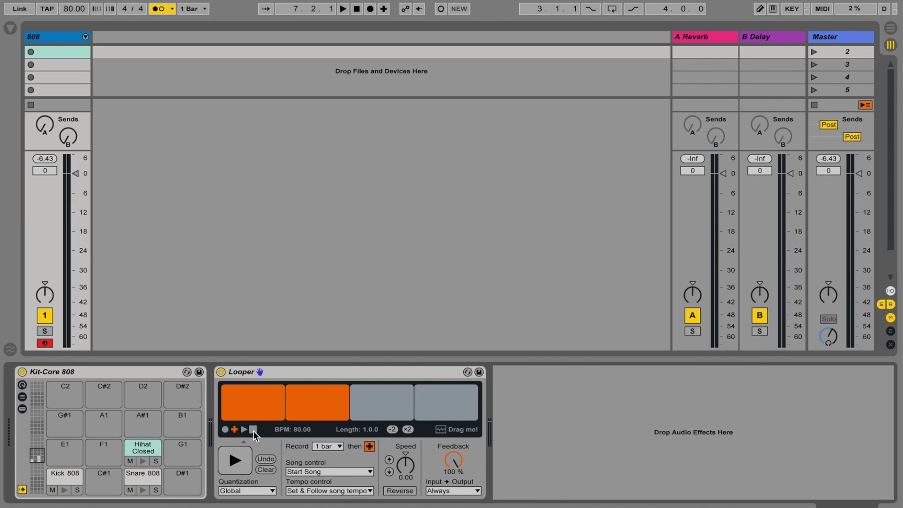
{"action": "left_click", "coordinate": [253, 430]}
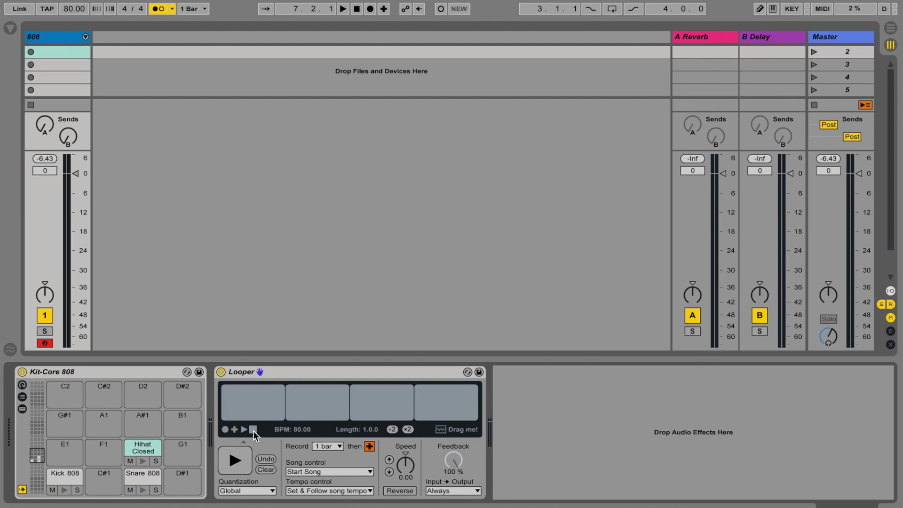
{"action": "left_click", "coordinate": [253, 430]}
{"action": "left_click", "coordinate": [355, 368]}
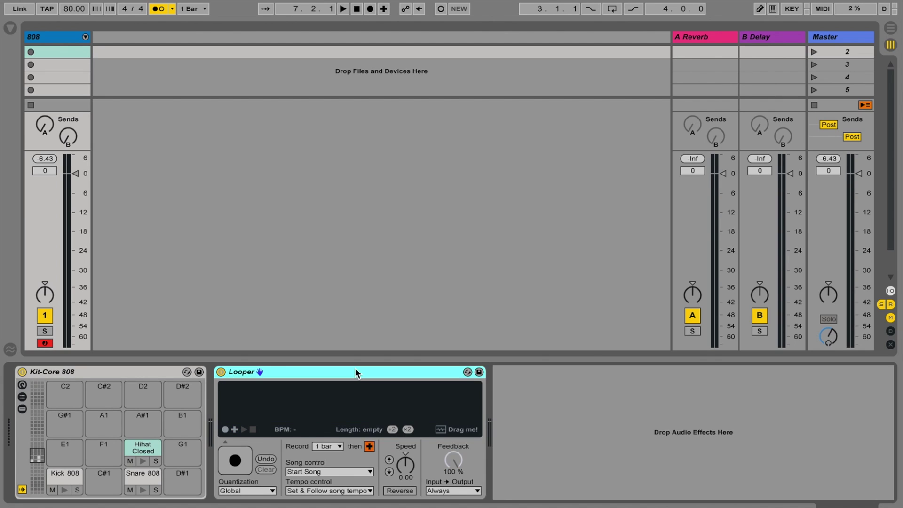
- Unfold the 808 rack's chains and paste the copied Looper onto the Kick 808 and Hihat chains
{"action": "left_click", "coordinate": [85, 37]}
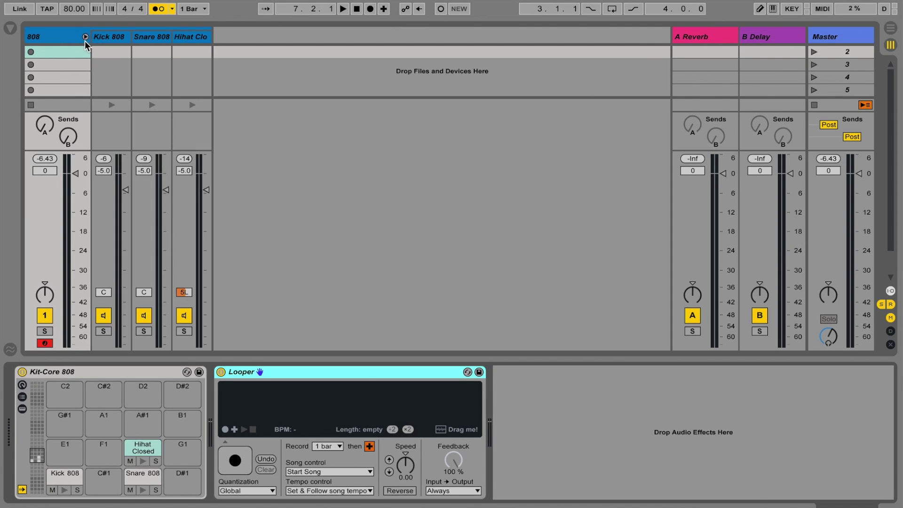
{"action": "left_click", "coordinate": [102, 38]}
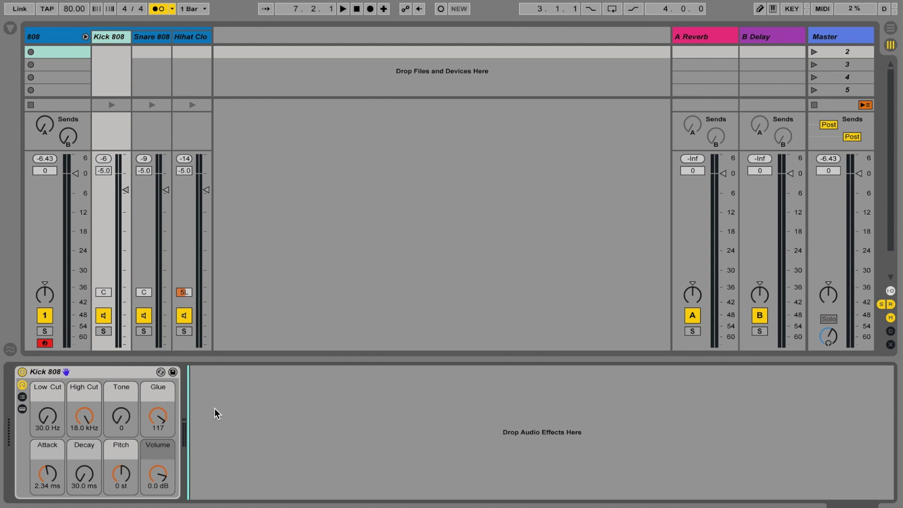
{"action": "key", "text": "Right"}
{"action": "key", "text": "Right"}
{"action": "left_click", "coordinate": [297, 413]}
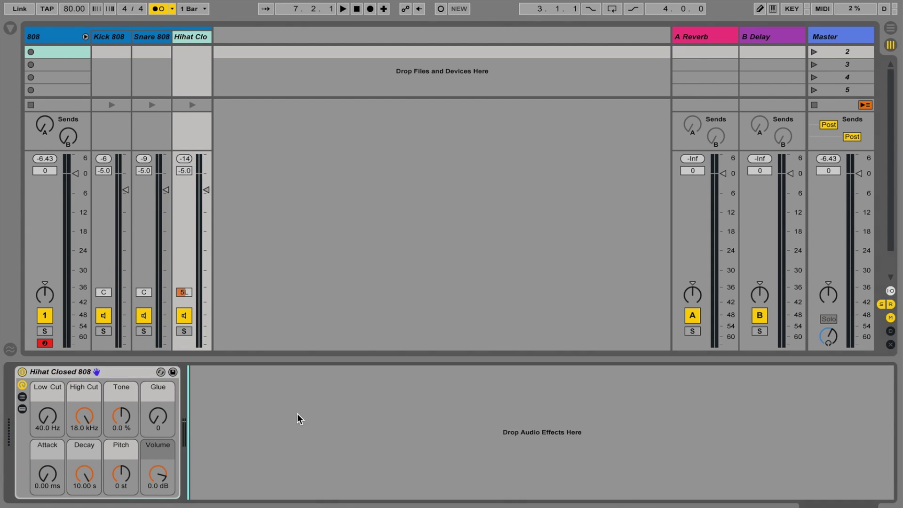
{"action": "key", "text": "ctrl+v"}
{"action": "left_click", "coordinate": [116, 36]}
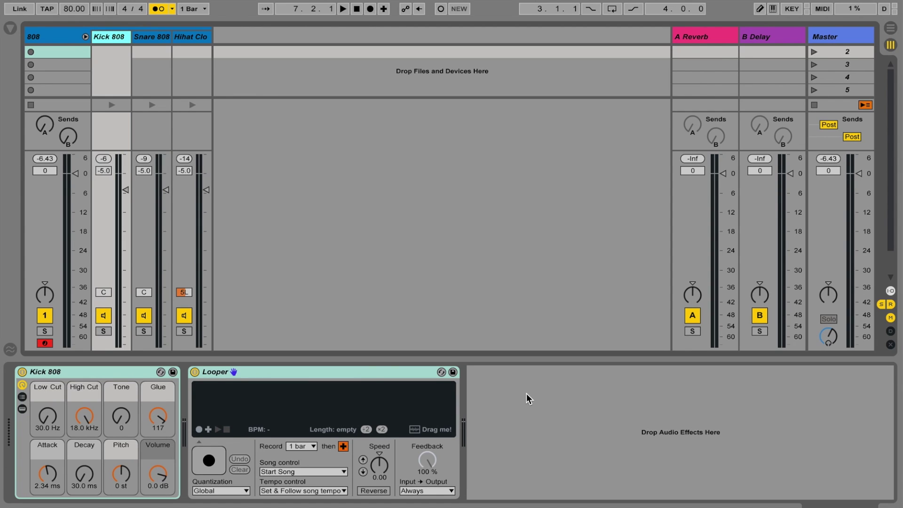
- In Key Map mode, map the V key to the Kick 808 Looper's record button, then select Snare and Hihat chains
{"action": "key", "text": "ctrl+k"}
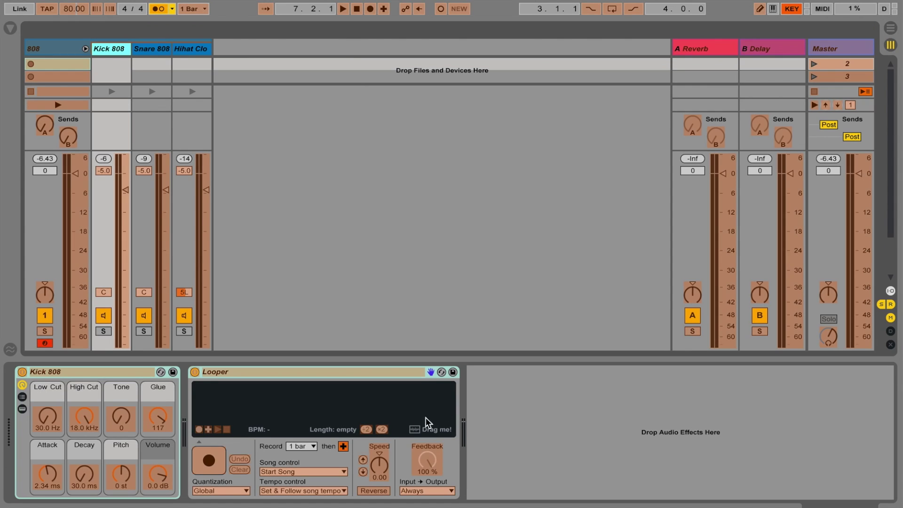
{"action": "left_click", "coordinate": [210, 465]}
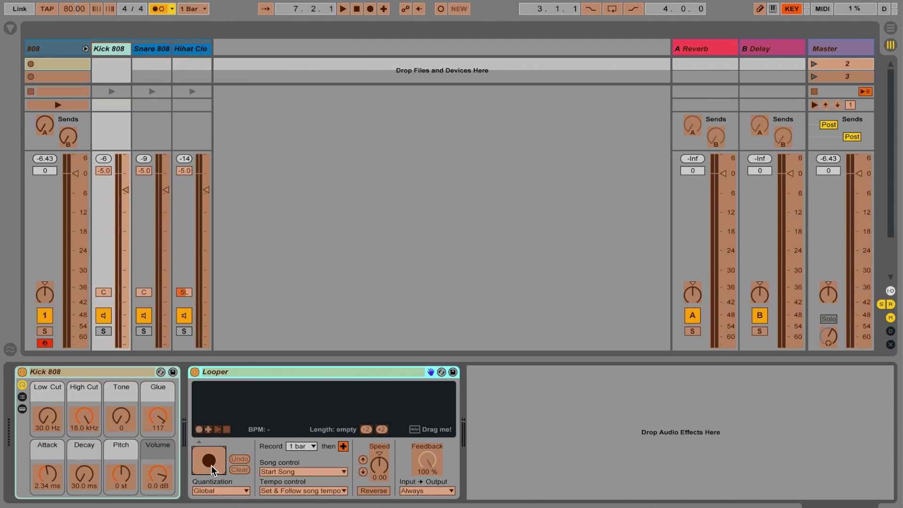
{"action": "key", "text": "v"}
{"action": "left_click", "coordinate": [154, 50]}
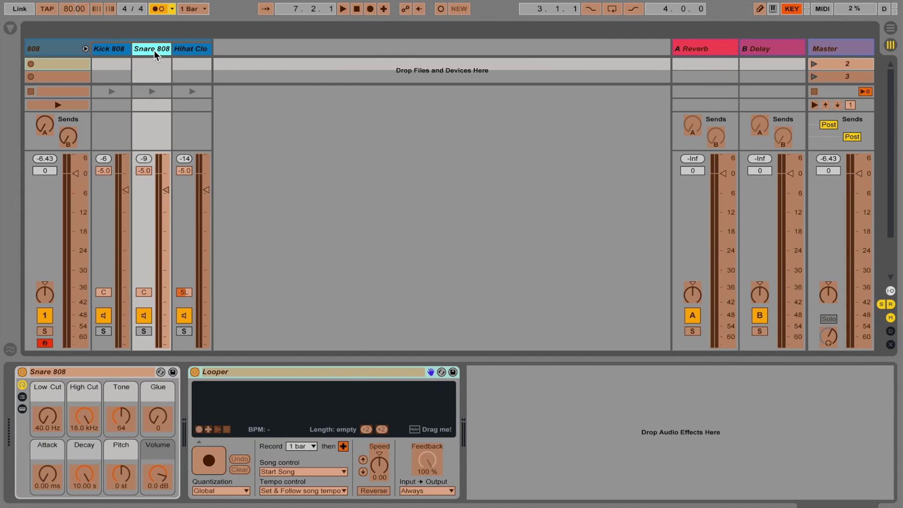
{"action": "left_click", "coordinate": [220, 447]}
{"action": "left_click", "coordinate": [189, 50]}
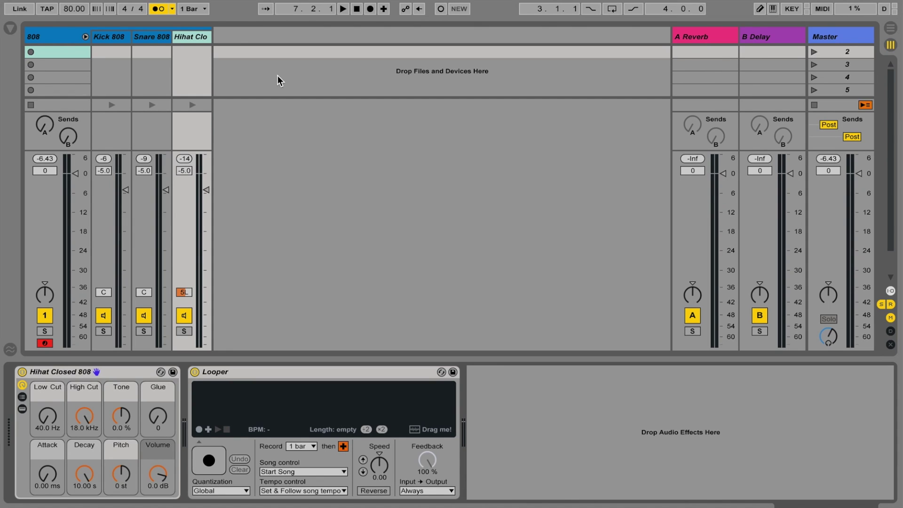
- Nudge the Hihat chain volume and toggle the Kick 808 and Hihat chains off and back on
{"action": "key", "text": "space"}
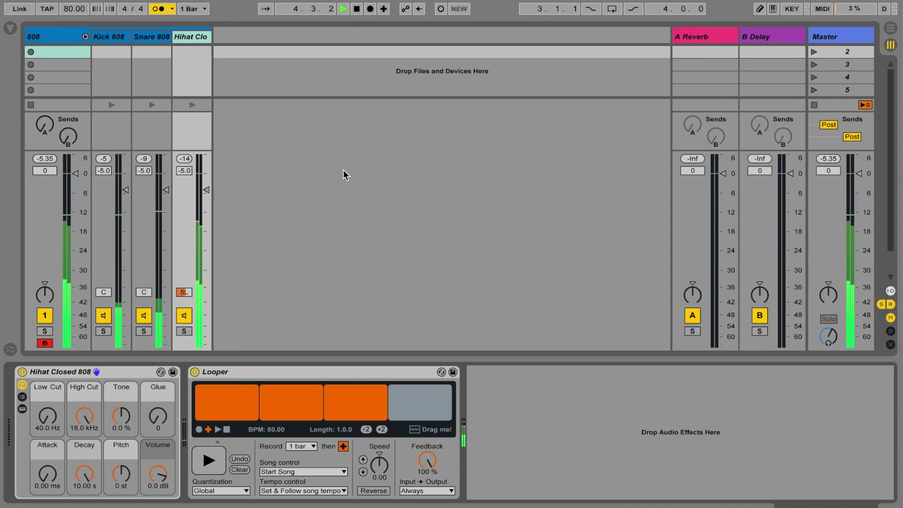
{"action": "left_click_drag", "start_coordinate": [197, 194], "coordinate": [205, 190]}
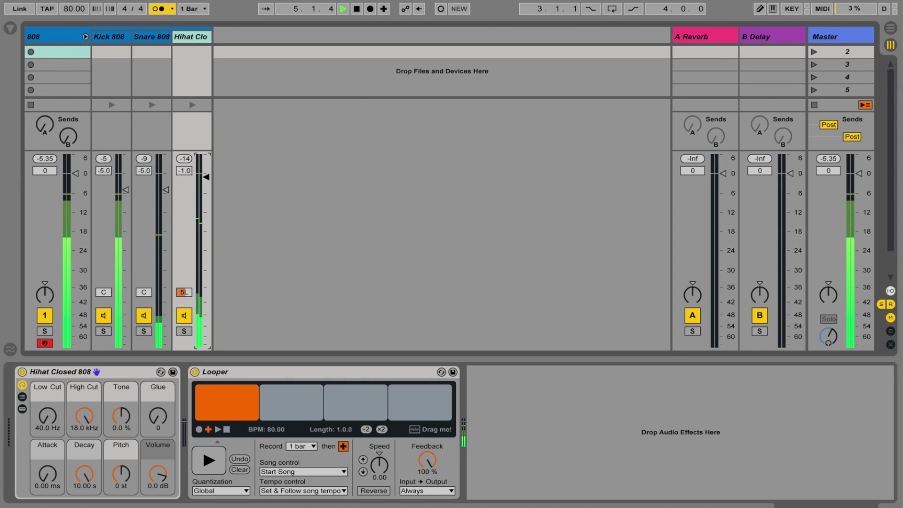
{"action": "left_click", "coordinate": [184, 315]}
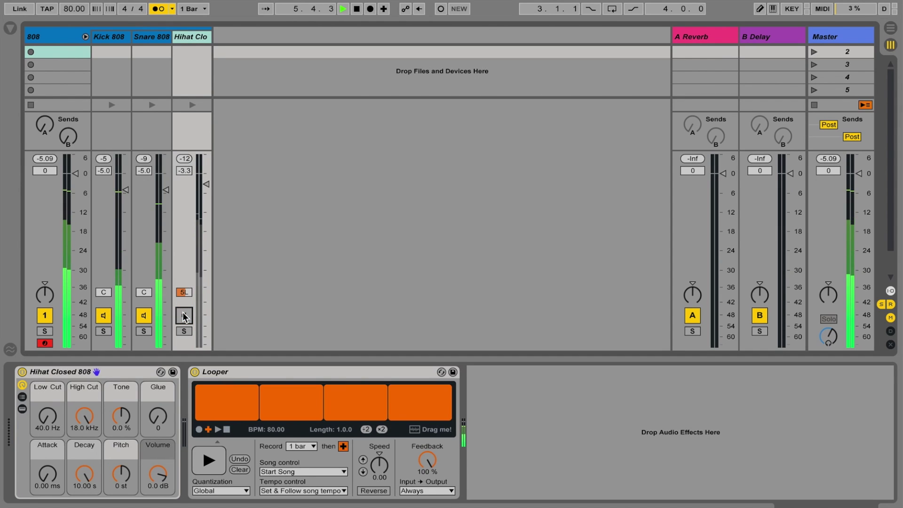
{"action": "left_click", "coordinate": [183, 315]}
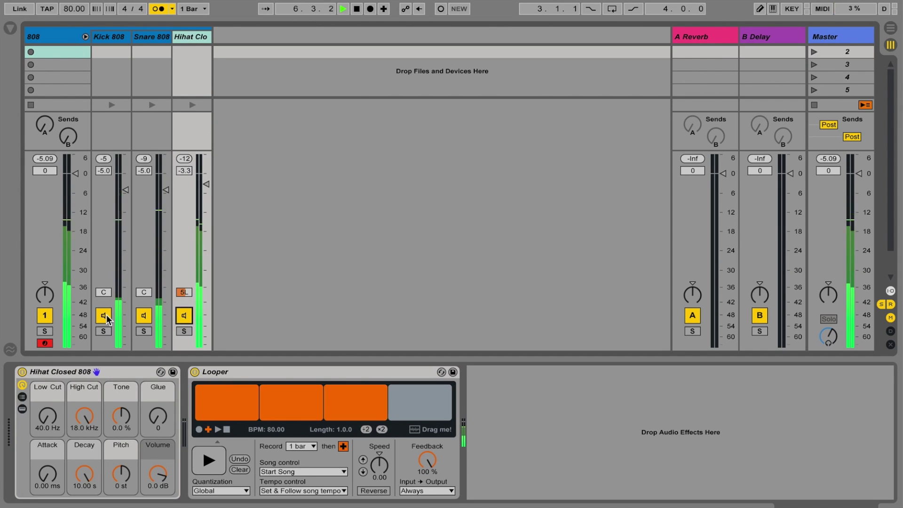
{"action": "left_click", "coordinate": [104, 315]}
{"action": "left_click", "coordinate": [187, 314]}
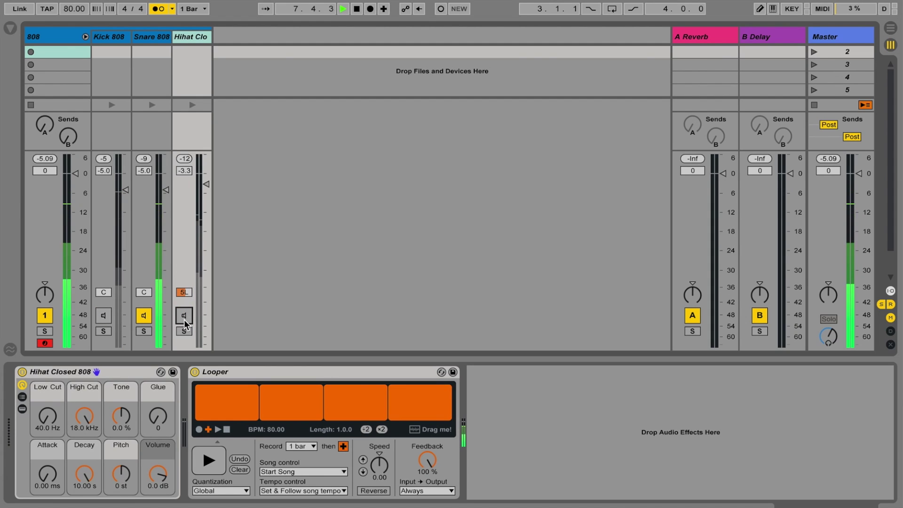
{"action": "left_click", "coordinate": [183, 315]}
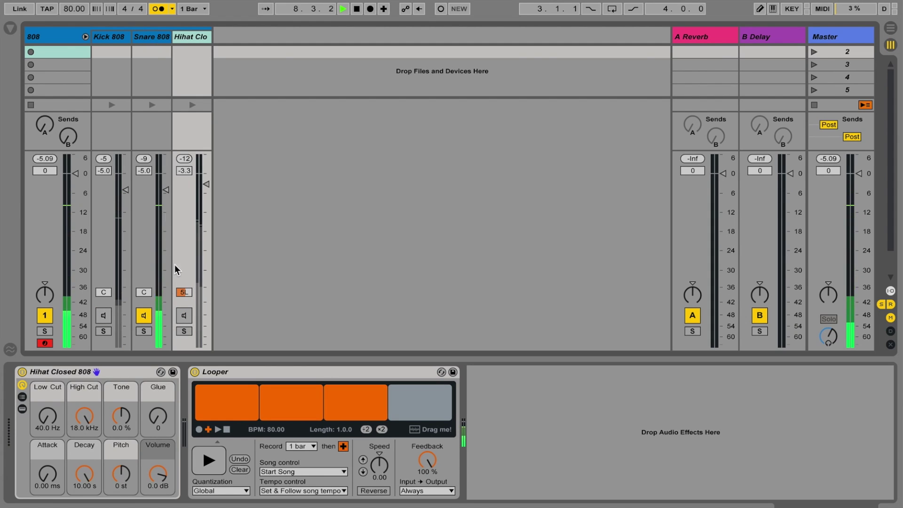
{"action": "left_click", "coordinate": [104, 315]}
- Stop playback, lower the Hihat chain to -4.9 dB and show the Kick 808 chain
{"action": "key", "text": "space"}
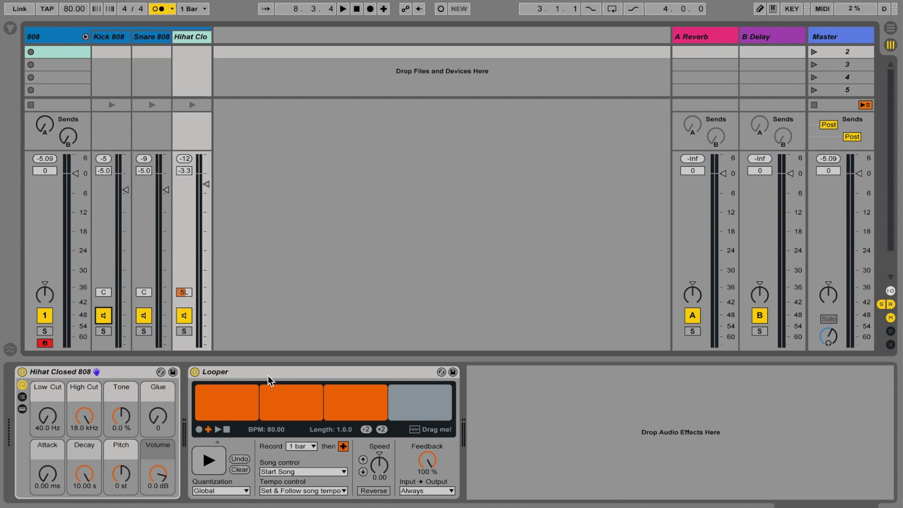
{"action": "left_click_drag", "start_coordinate": [210, 192], "coordinate": [250, 306]}
{"action": "left_click", "coordinate": [239, 469]}
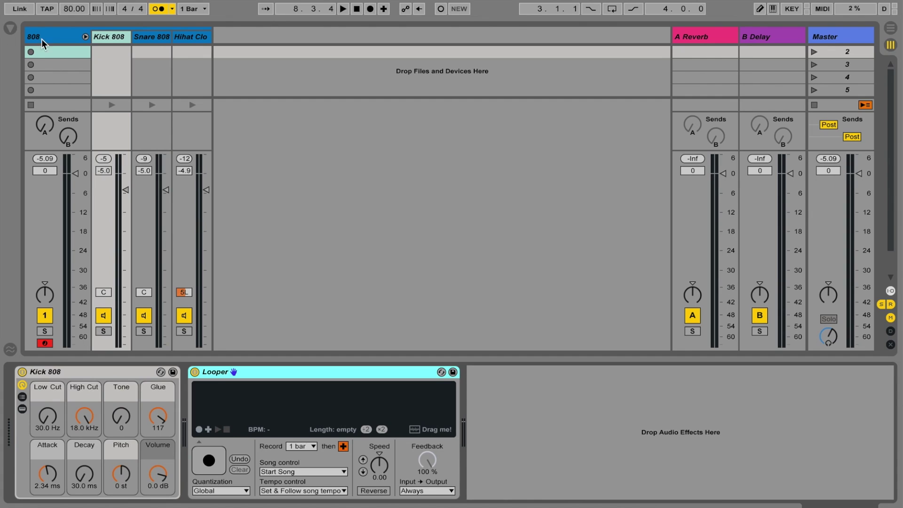
- Create a MIDI clip in the 808 track's first slot named 'Dummy' with a Next follow action
{"action": "left_click", "coordinate": [63, 50]}
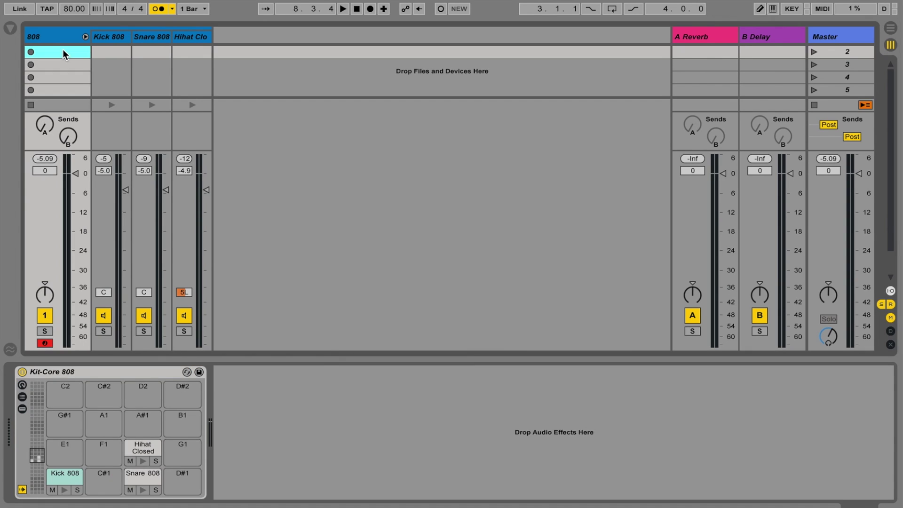
{"action": "double_click", "coordinate": [63, 49]}
{"action": "key", "text": "ctrl+r"}
{"action": "type", "text": "Dummy"}
{"action": "key", "text": "Return"}
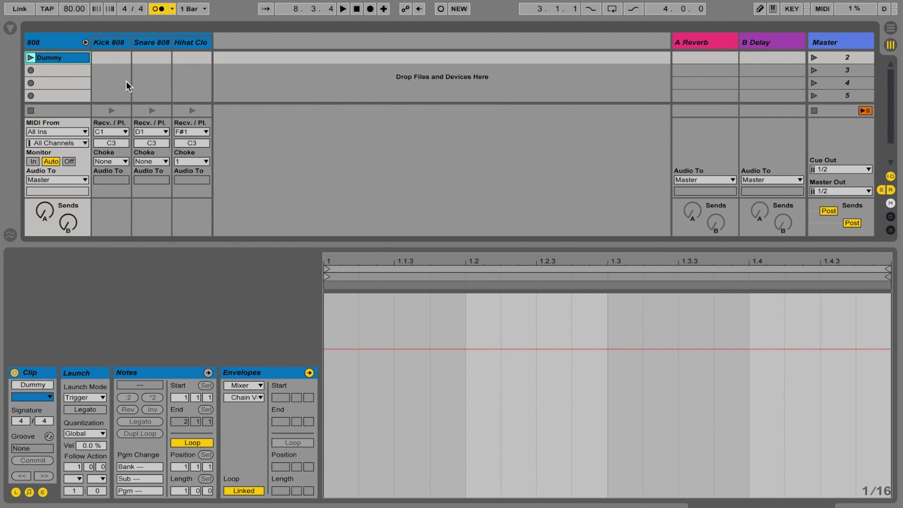
{"action": "left_click", "coordinate": [80, 475]}
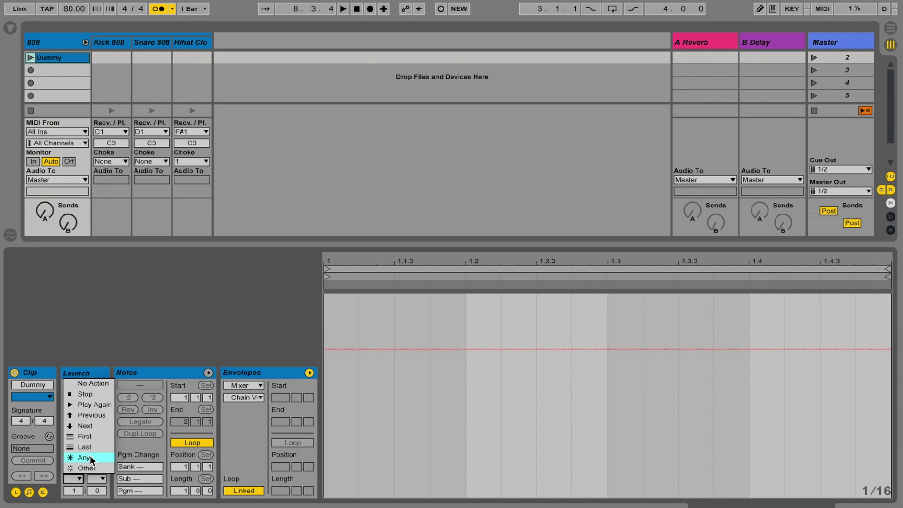
{"action": "left_click", "coordinate": [95, 429]}
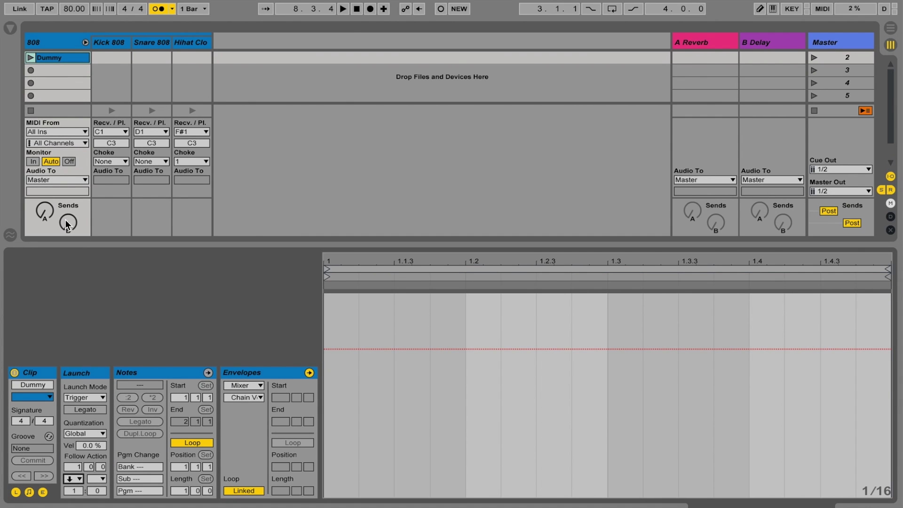
- Create a second empty clip below it with an 8-bar length and looping turned off
{"action": "double_click", "coordinate": [62, 70]}
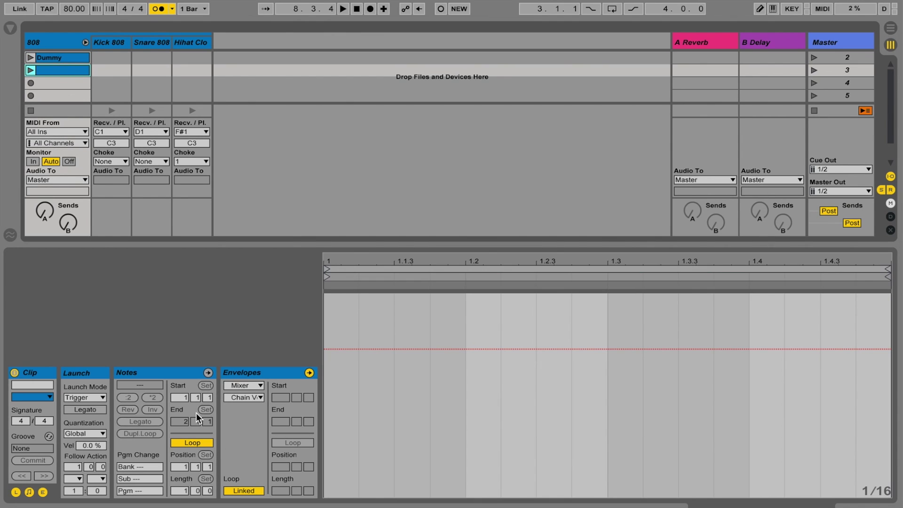
{"action": "left_click", "coordinate": [183, 490]}
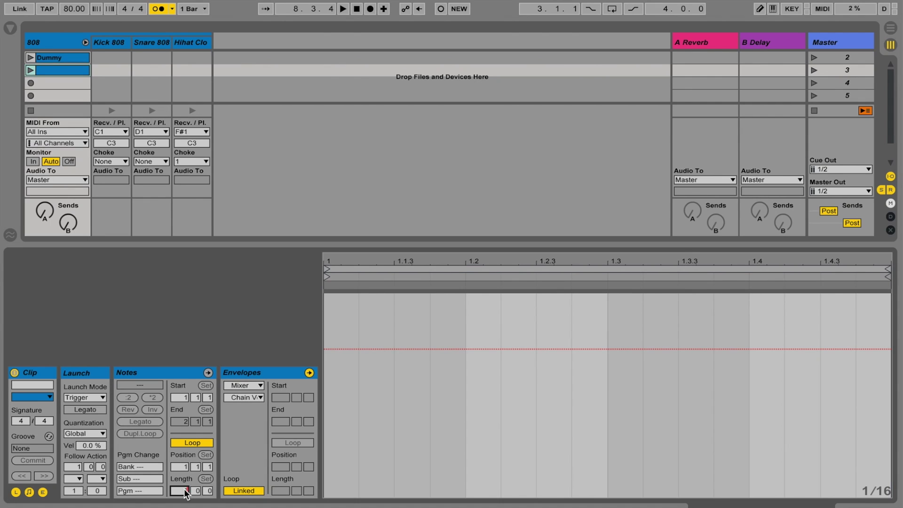
{"action": "type", "text": "8"}
{"action": "key", "text": "Return"}
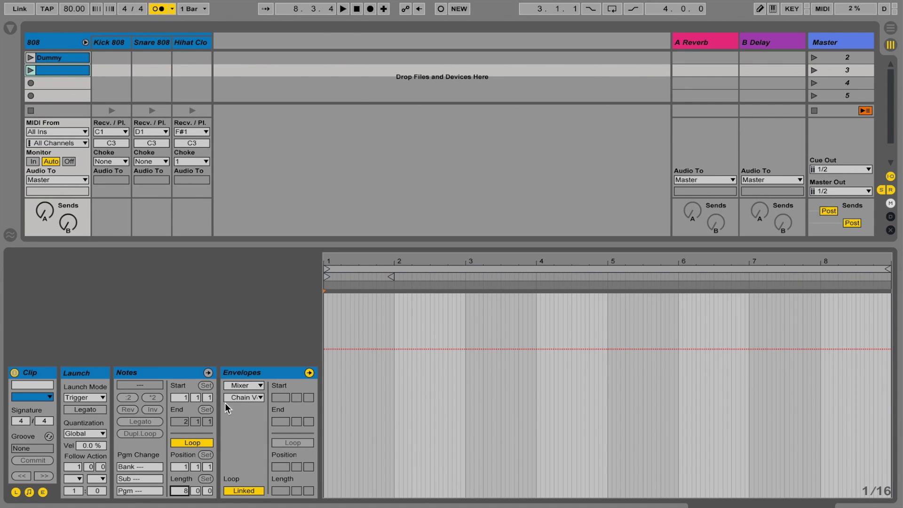
{"action": "left_click", "coordinate": [196, 438]}
- Point the 8-bar clip's envelope device chooser at Kit-Core 808 | Kick 808 | Looper
{"action": "left_click", "coordinate": [244, 385]}
{"action": "left_click", "coordinate": [252, 441]}
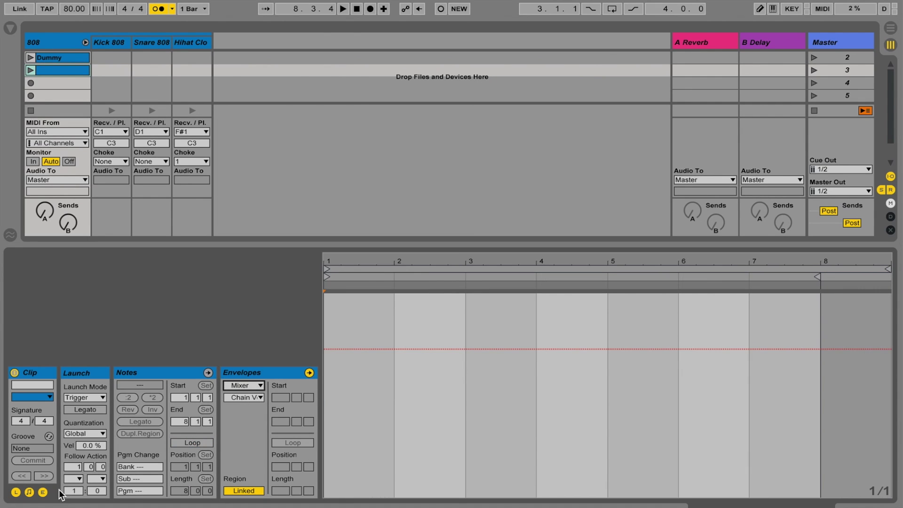
{"action": "left_click", "coordinate": [43, 492]}
{"action": "left_click", "coordinate": [42, 492]}
{"action": "left_click", "coordinate": [253, 385]}
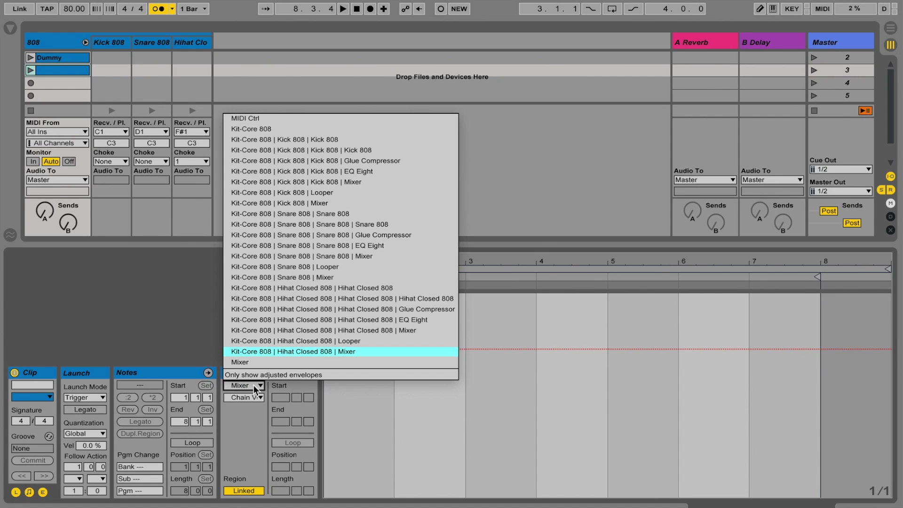
{"action": "left_click", "coordinate": [347, 193]}
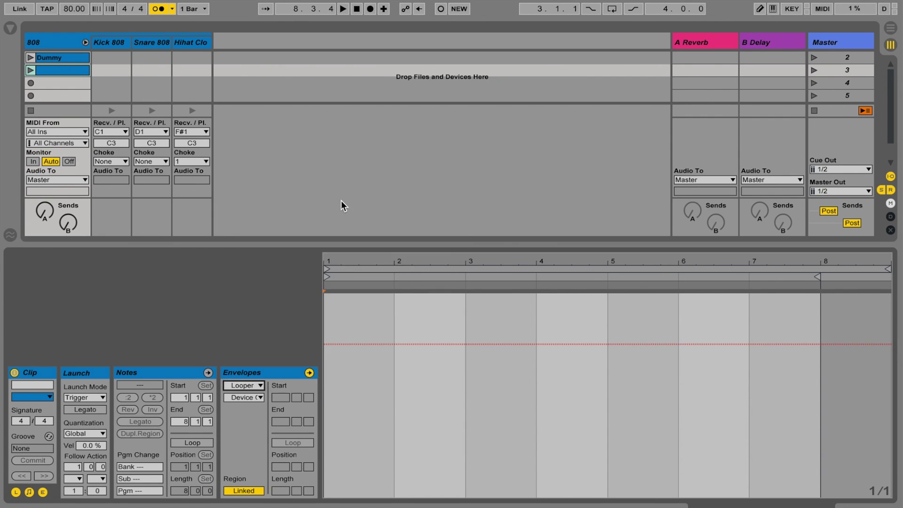
{"action": "left_click", "coordinate": [245, 397]}
{"action": "left_click", "coordinate": [254, 385]}
{"action": "left_click", "coordinate": [254, 385]}
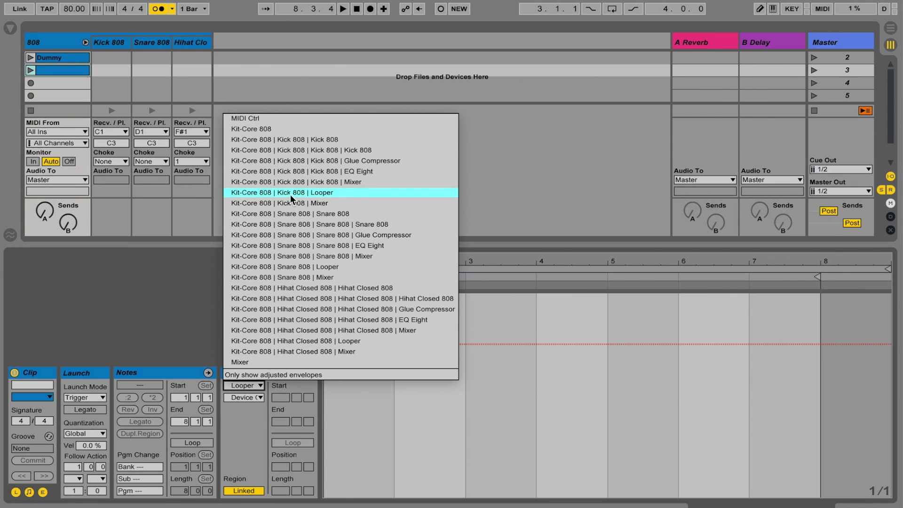
{"action": "left_click", "coordinate": [318, 194]}
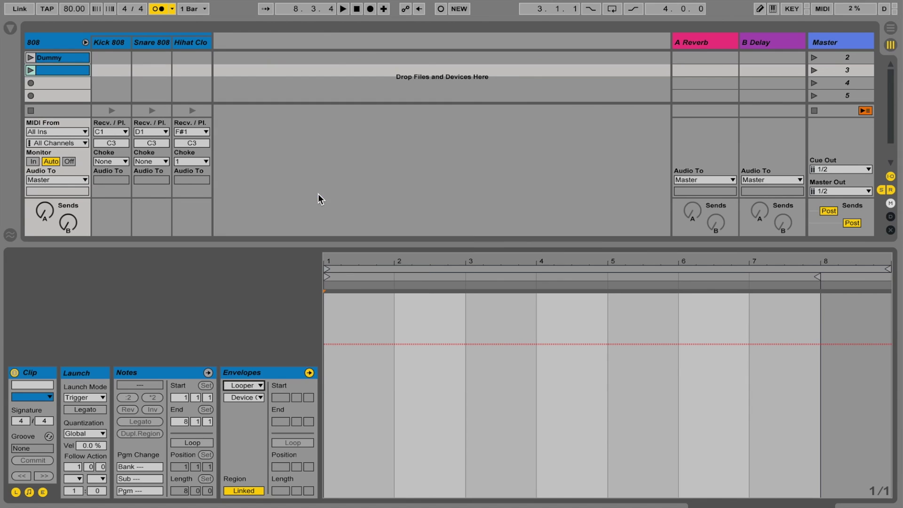
- Draw the Looper State envelope as Record in bar 1 and Play from bar 2, deleting the bar-3 breakpoint
{"action": "left_click", "coordinate": [256, 394]}
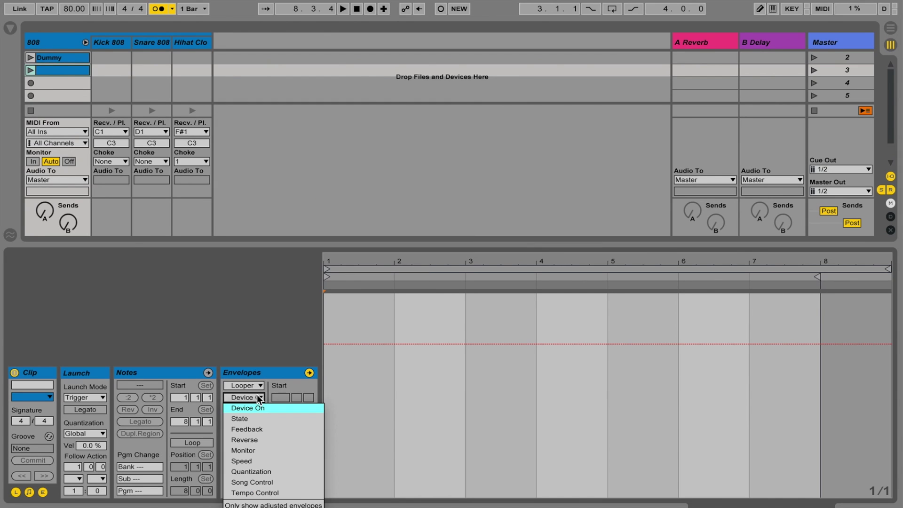
{"action": "left_click", "coordinate": [258, 418]}
{"action": "key", "text": "b"}
{"action": "left_click", "coordinate": [372, 420]}
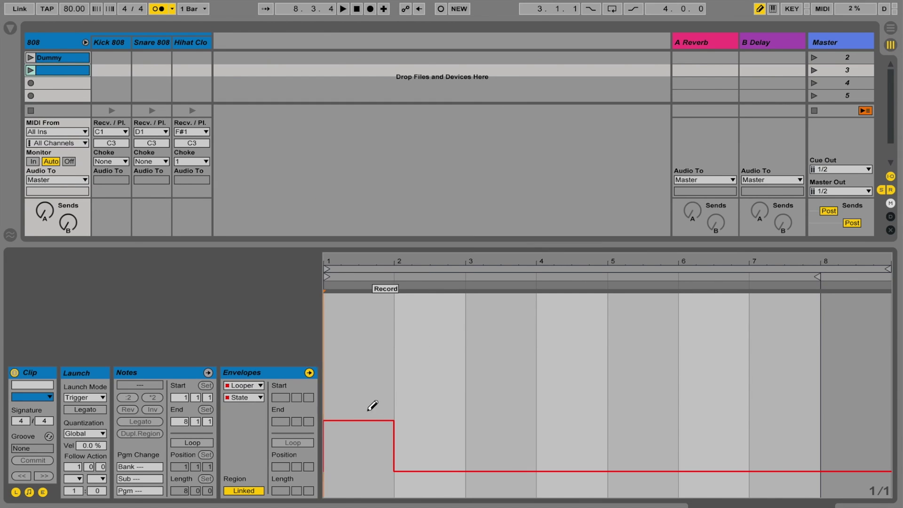
{"action": "left_click", "coordinate": [373, 370]}
{"action": "left_click", "coordinate": [367, 319]}
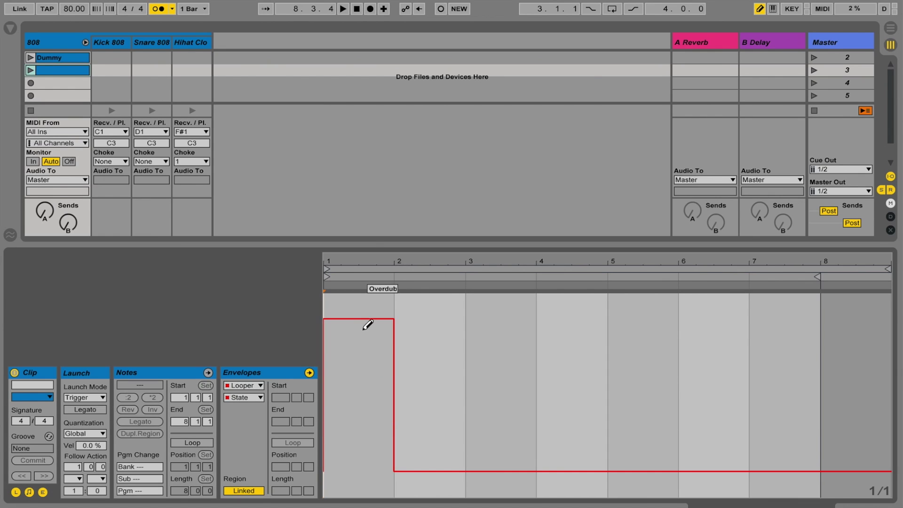
{"action": "left_click", "coordinate": [392, 480]}
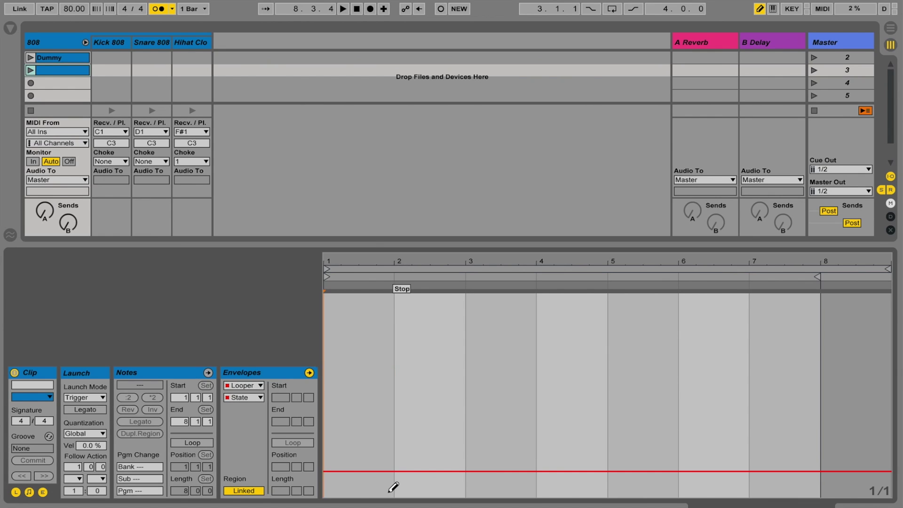
{"action": "left_click", "coordinate": [377, 429]}
{"action": "left_click", "coordinate": [423, 370]}
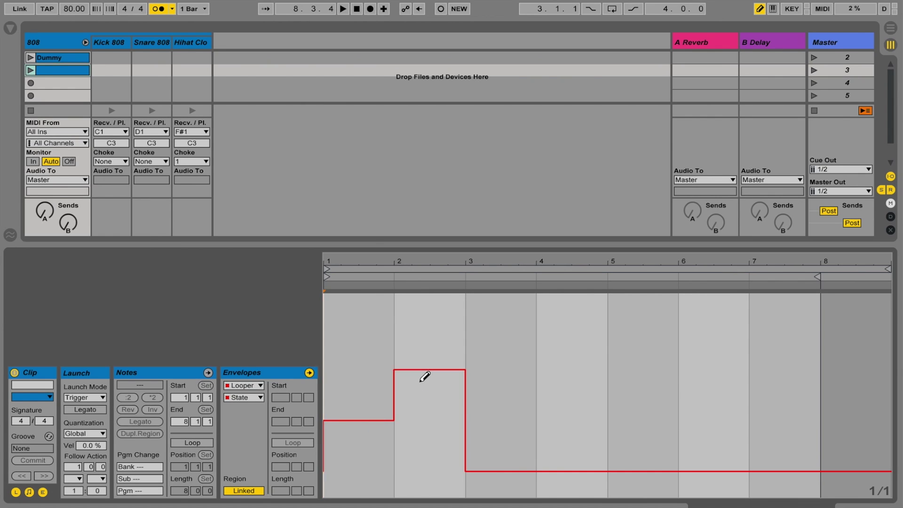
{"action": "key", "text": "b"}
{"action": "left_click", "coordinate": [467, 473]}
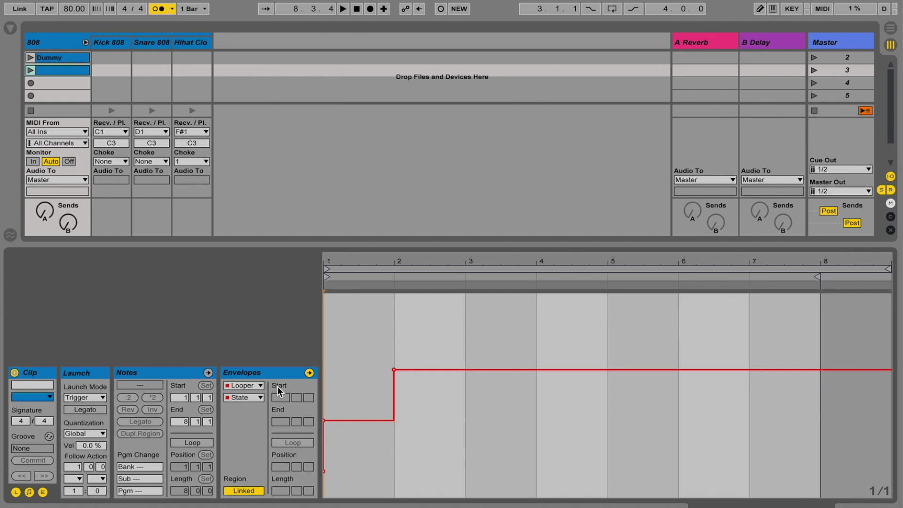
- Draw the Snare 808 Looper's State envelope with raised steps at bars 2 and 3, removing the bar-4 breakpoint
{"action": "left_click", "coordinate": [249, 387]}
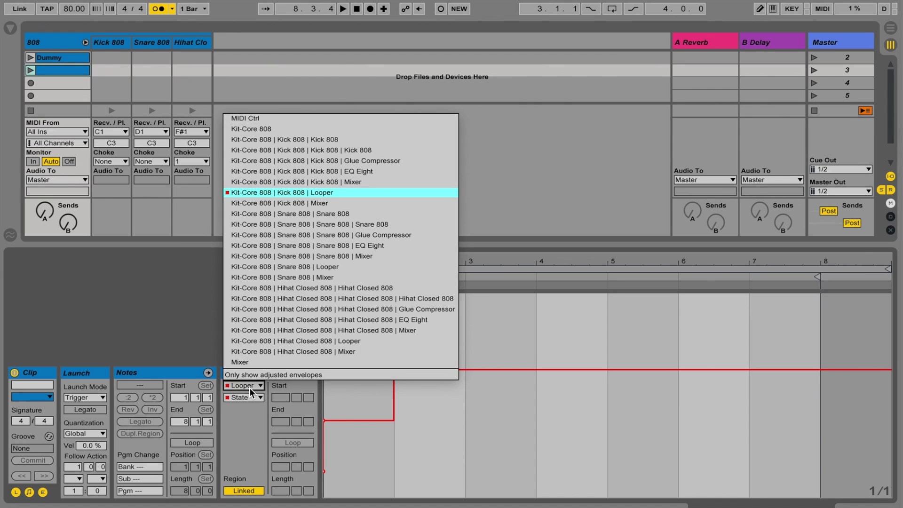
{"action": "left_click", "coordinate": [346, 265]}
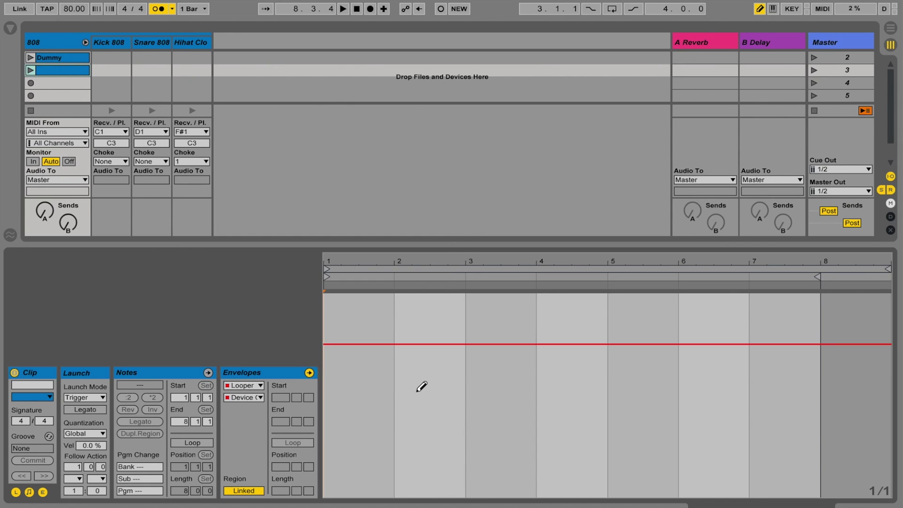
{"action": "left_click", "coordinate": [243, 385]}
{"action": "left_click", "coordinate": [334, 267]}
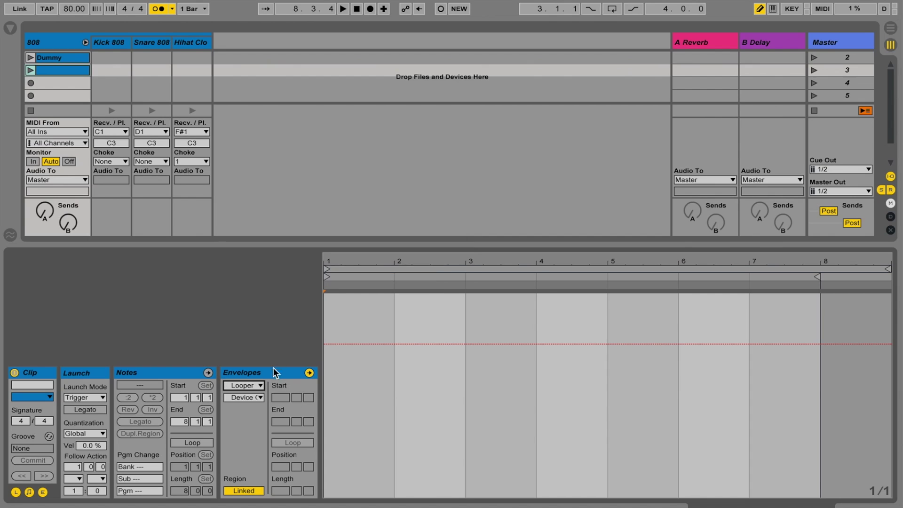
{"action": "left_click", "coordinate": [256, 396]}
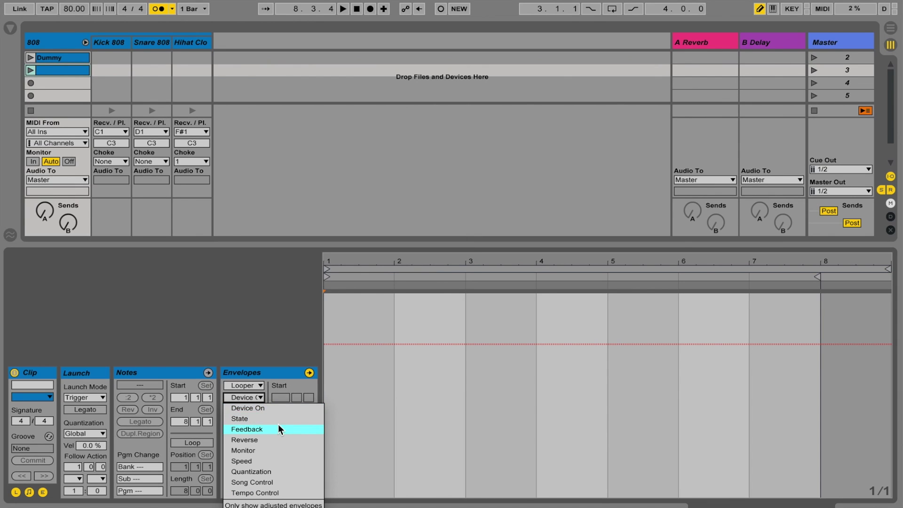
{"action": "left_click", "coordinate": [275, 419]}
{"action": "left_click", "coordinate": [436, 420]}
{"action": "left_click", "coordinate": [493, 371]}
{"action": "key", "text": "b"}
{"action": "left_click", "coordinate": [537, 470]}
- Raise the Hihat Closed 808 Looper's State envelope at bar 4 and hold it to the clip's end
{"action": "left_click", "coordinate": [254, 385]}
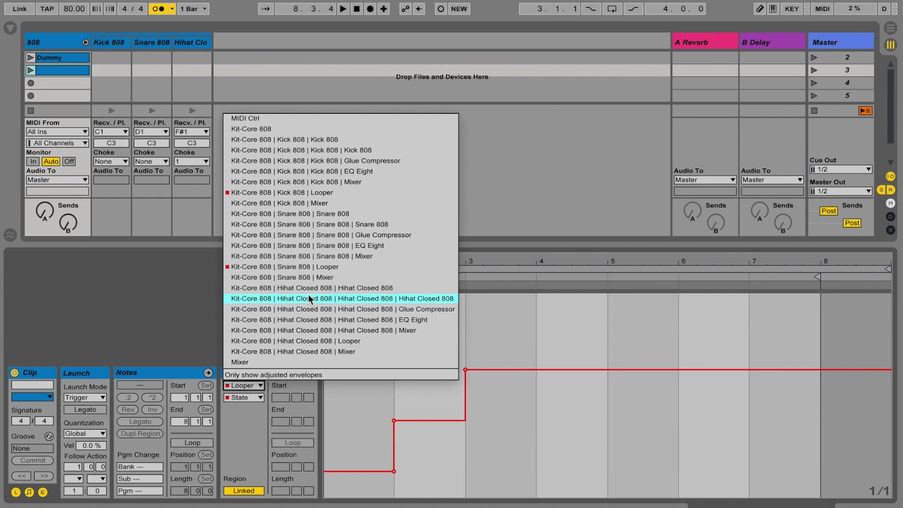
{"action": "left_click", "coordinate": [351, 343]}
{"action": "key", "text": "b"}
{"action": "left_click", "coordinate": [565, 369]}
{"action": "key", "text": "b"}
{"action": "left_click", "coordinate": [607, 472]}
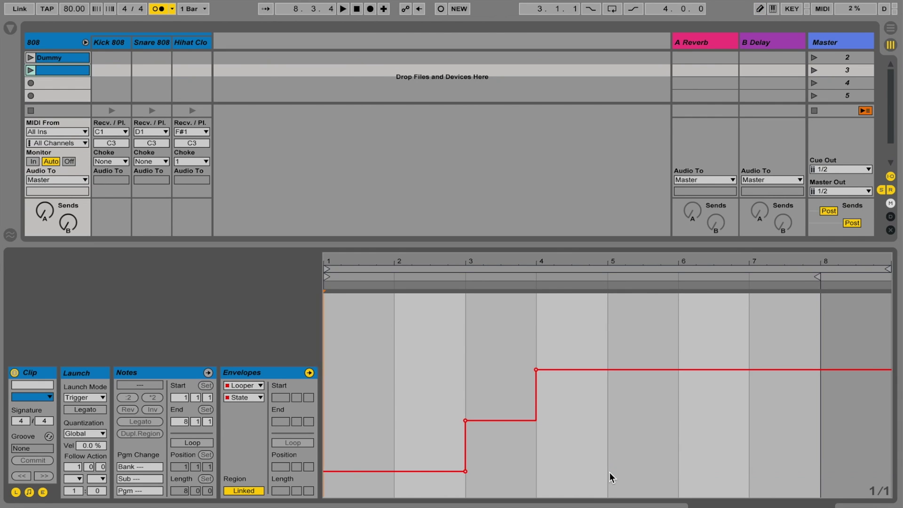
- Select the Dummy clip, hide the clip details and launch scene 2
{"action": "left_click", "coordinate": [70, 57]}
{"action": "key", "text": "ctrl+alt+l"}
{"action": "left_click", "coordinate": [813, 58]}
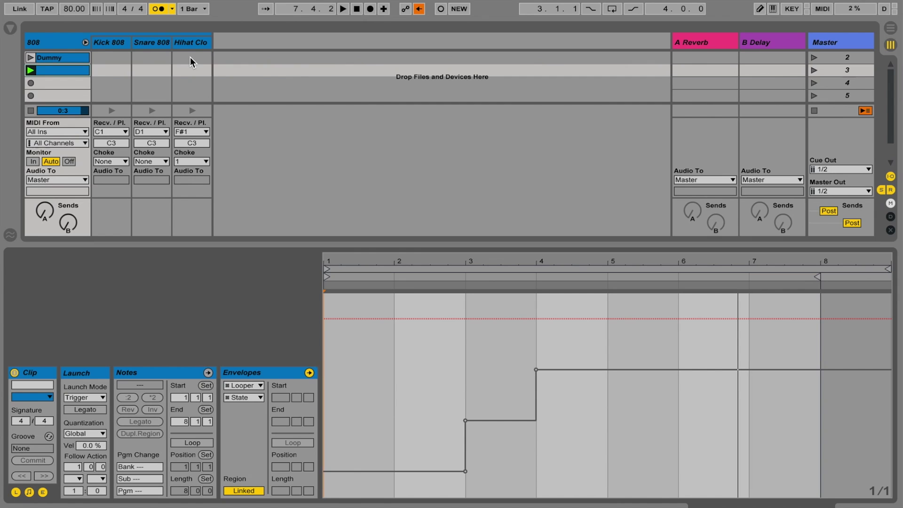
- Select the Kick 808 chain to inspect its Looper device
{"action": "left_click", "coordinate": [120, 43]}
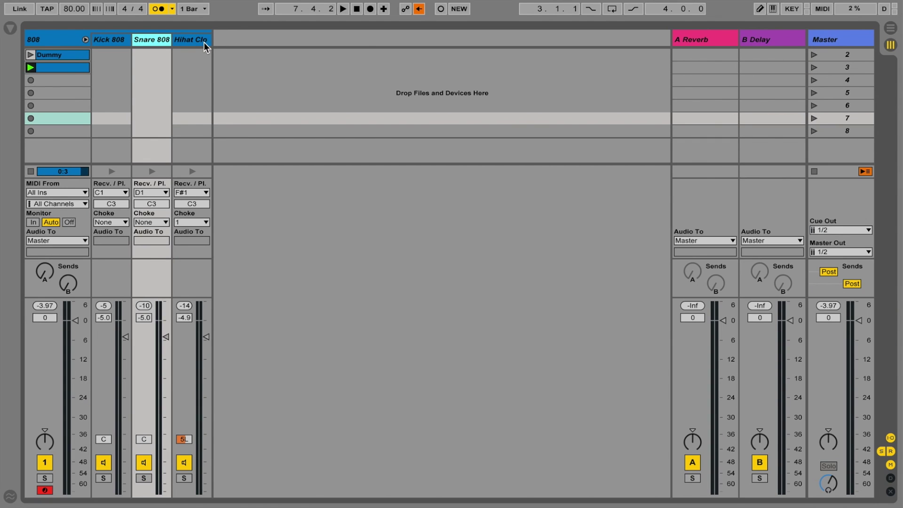
- Add Beat Repeat from Audio Effects after the Looper on the Hihat Closed 808 chain
{"action": "left_click", "coordinate": [204, 41]}
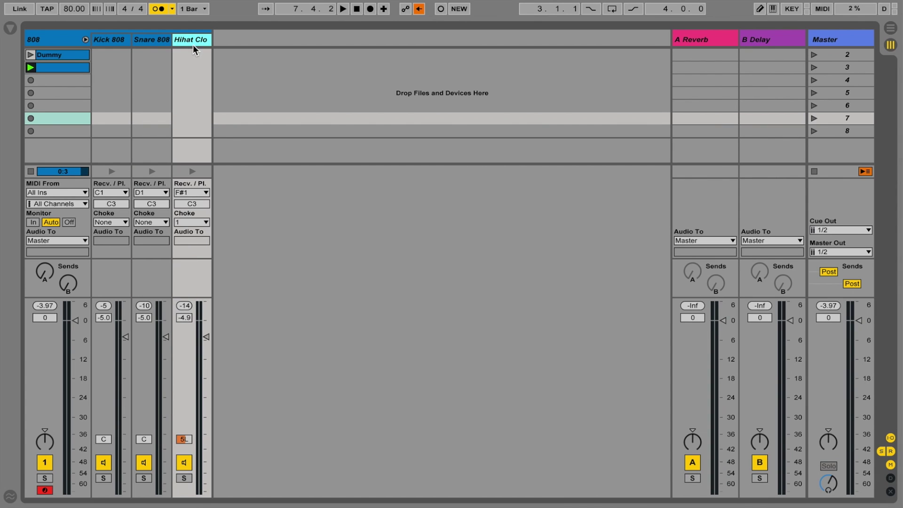
{"action": "left_click", "coordinate": [10, 33]}
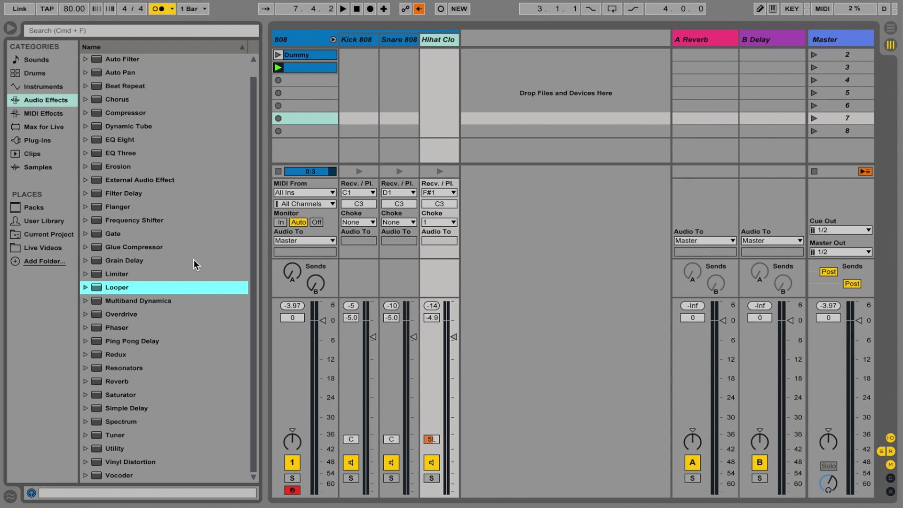
{"action": "double_click", "coordinate": [443, 37]}
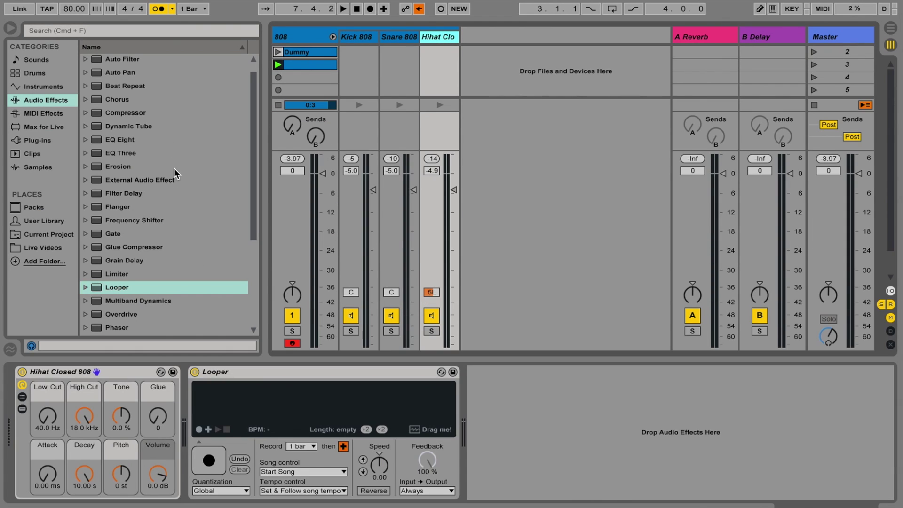
{"action": "scroll", "coordinate": [174, 168], "scroll_direction": "up", "scroll_amount": 1}
{"action": "double_click", "coordinate": [136, 101]}
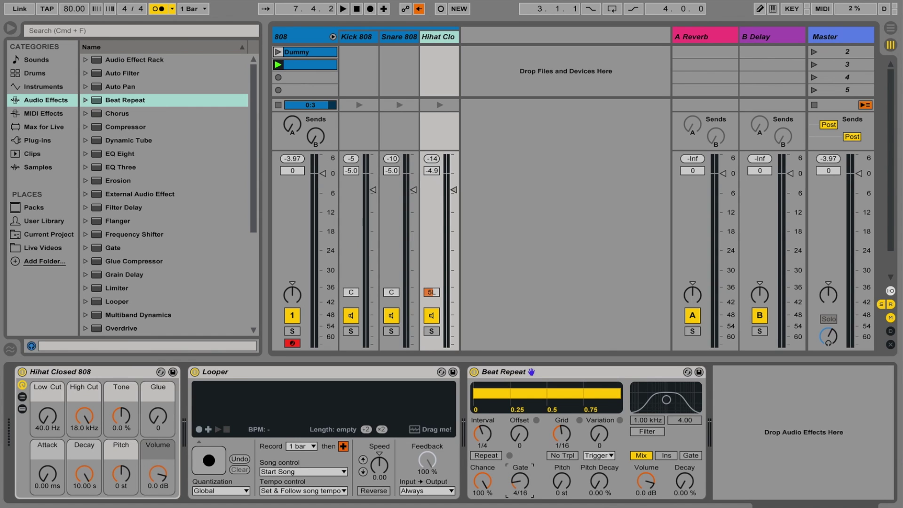
- Raise Beat Repeat's Variation, set it to Ins mode, and switch the device off
{"action": "left_click_drag", "start_coordinate": [599, 433], "coordinate": [599, 426]}
{"action": "left_click", "coordinate": [665, 455]}
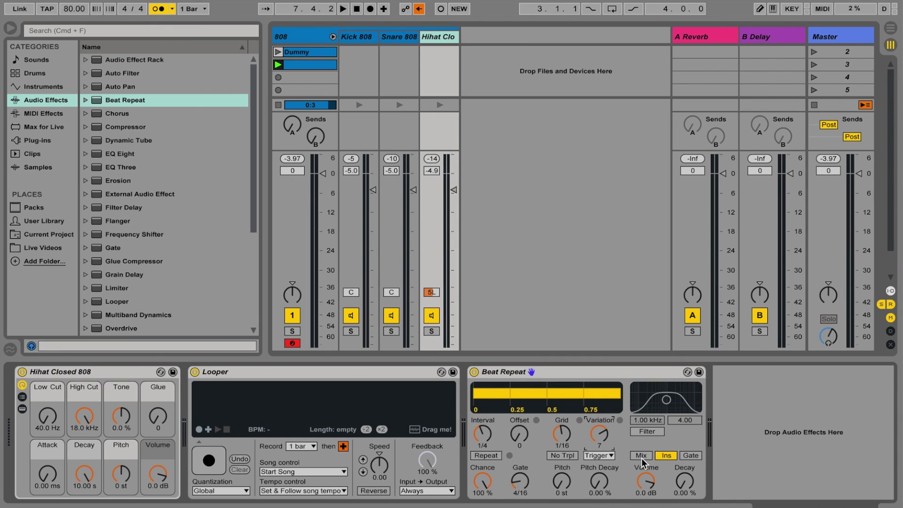
{"action": "left_click", "coordinate": [474, 372]}
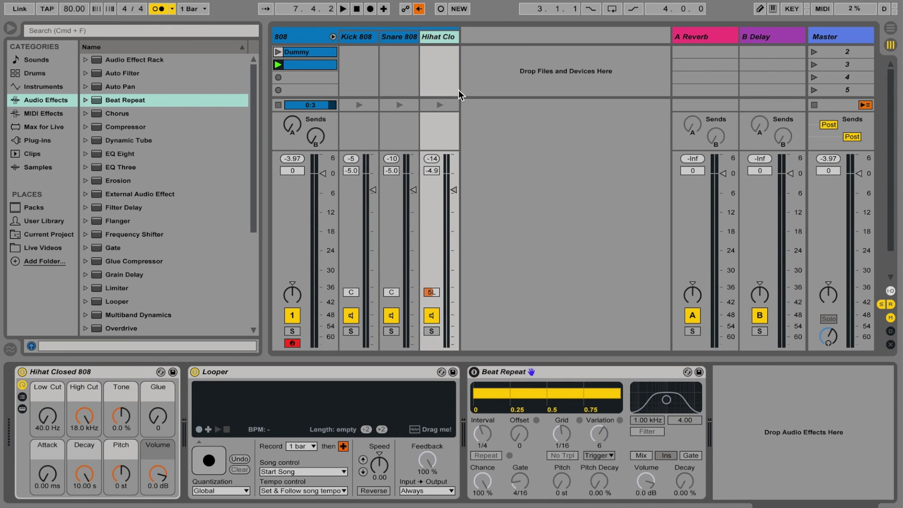
{"action": "double_click", "coordinate": [316, 66]}
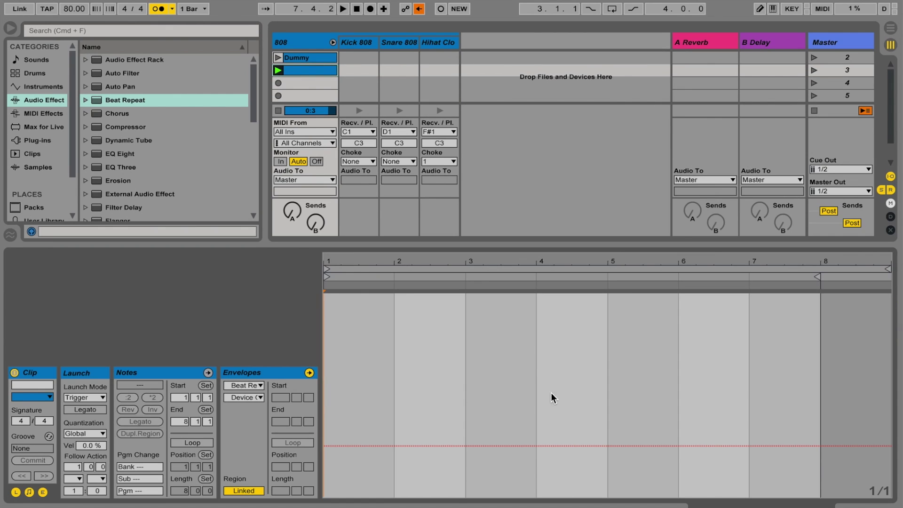
- Choose Beat Repeat > Device On as the Dummy clip's envelope parameter
{"action": "left_click", "coordinate": [245, 386]}
{"action": "left_click", "coordinate": [302, 341]}
{"action": "left_click", "coordinate": [254, 399]}
{"action": "left_click", "coordinate": [254, 398]}
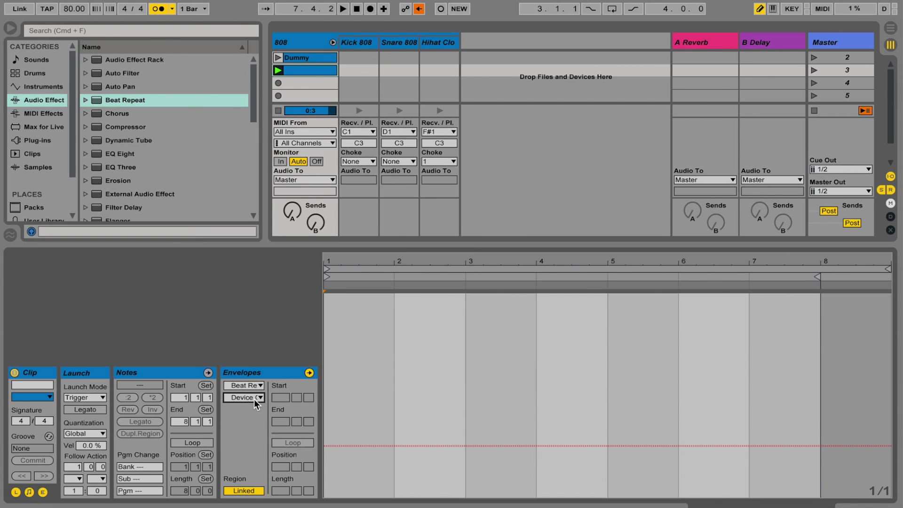
- Draw the Device On envelope high from bar 5 to the clip end, then hide the details
{"action": "left_click_drag", "start_coordinate": [635, 364], "coordinate": [687, 358]}
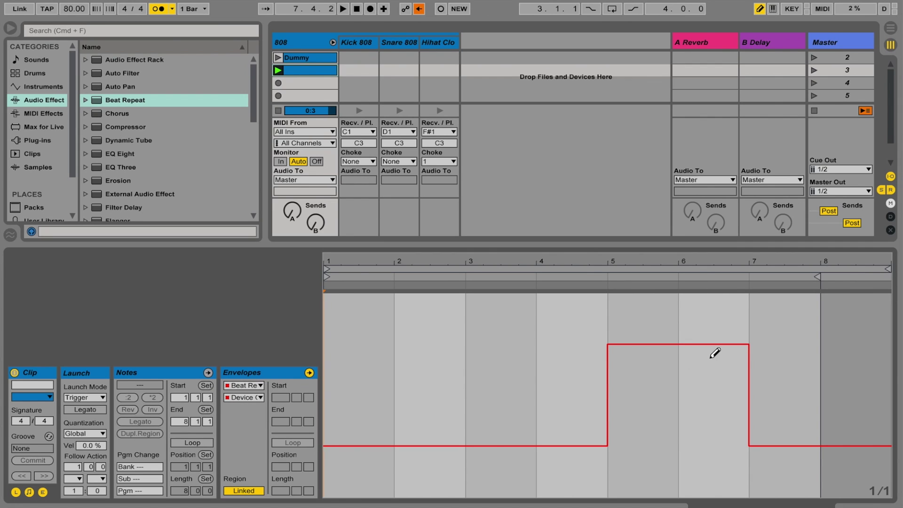
{"action": "key", "text": "b"}
{"action": "left_click", "coordinate": [749, 447]}
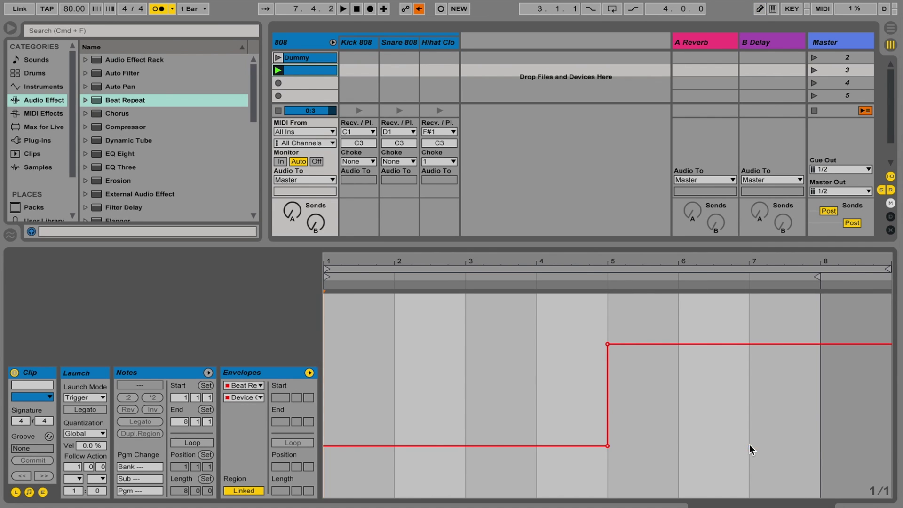
{"action": "mouse_move", "coordinate": [884, 503]}
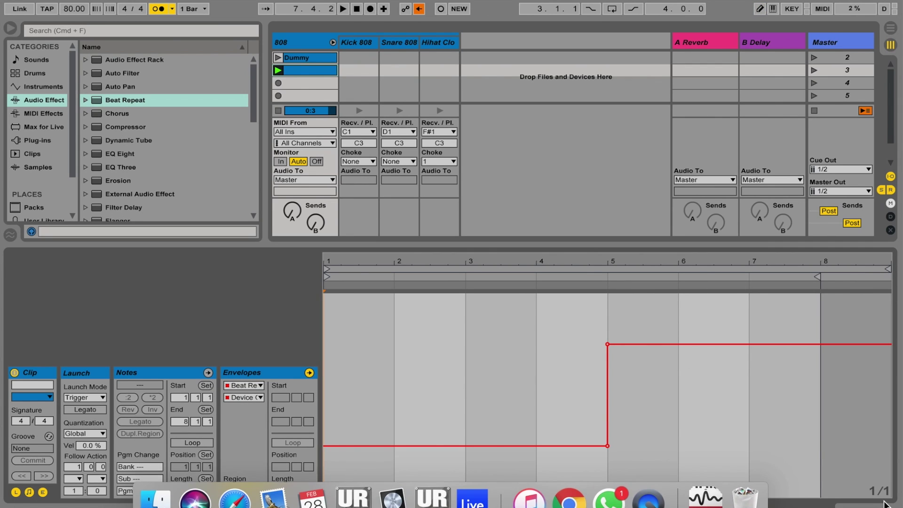
{"action": "key", "text": "super+alt+l"}
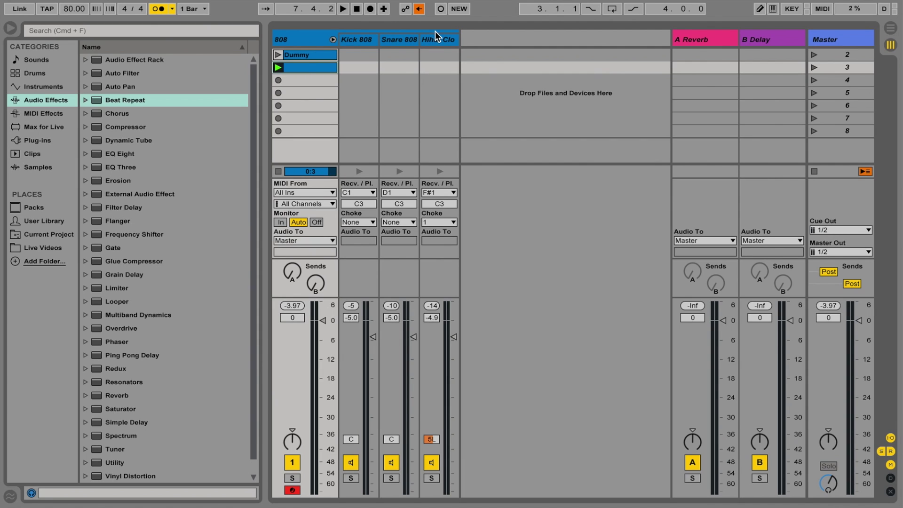
- Relaunch scene 2 and bring up the Hihat Closed 808 chain's devices
{"action": "left_click", "coordinate": [812, 55]}
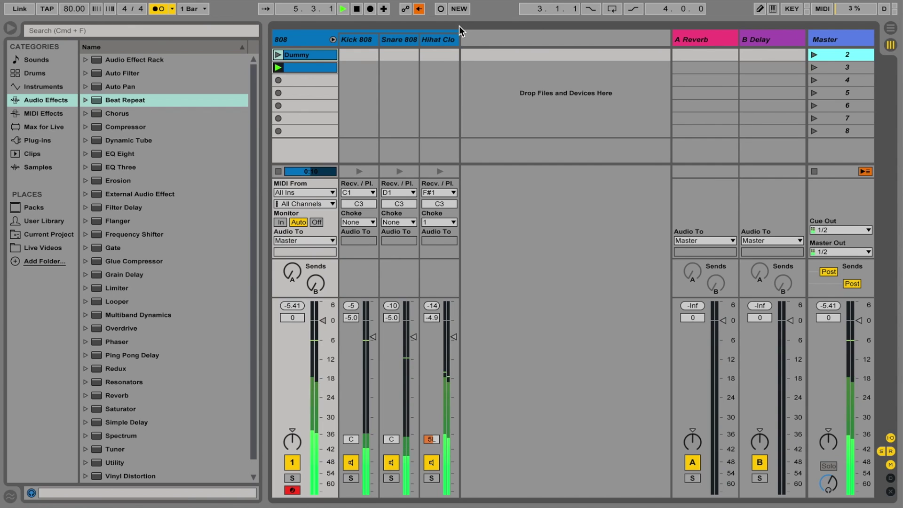
{"action": "double_click", "coordinate": [444, 40]}
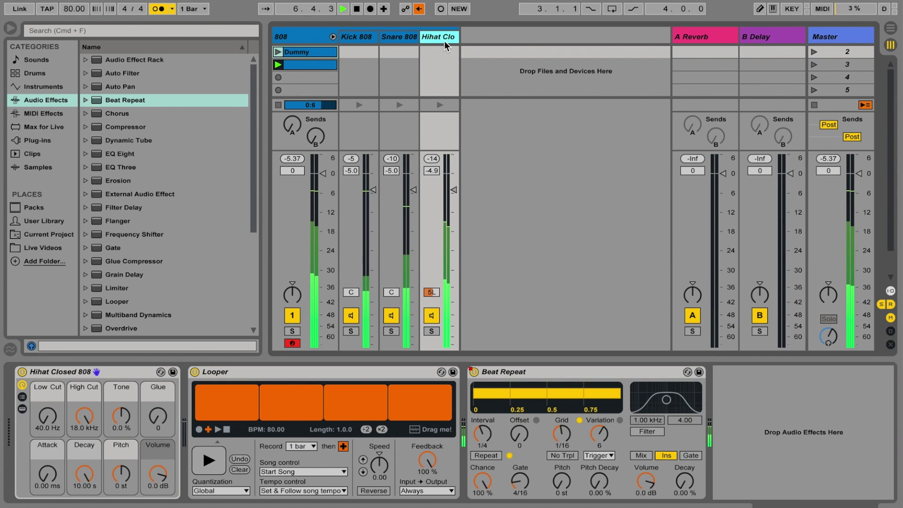
- Set the Hihat Closed 808 volume to -14 dB, disable the metronome, and stop playback
{"action": "left_click_drag", "start_coordinate": [452, 190], "coordinate": [413, 184]}
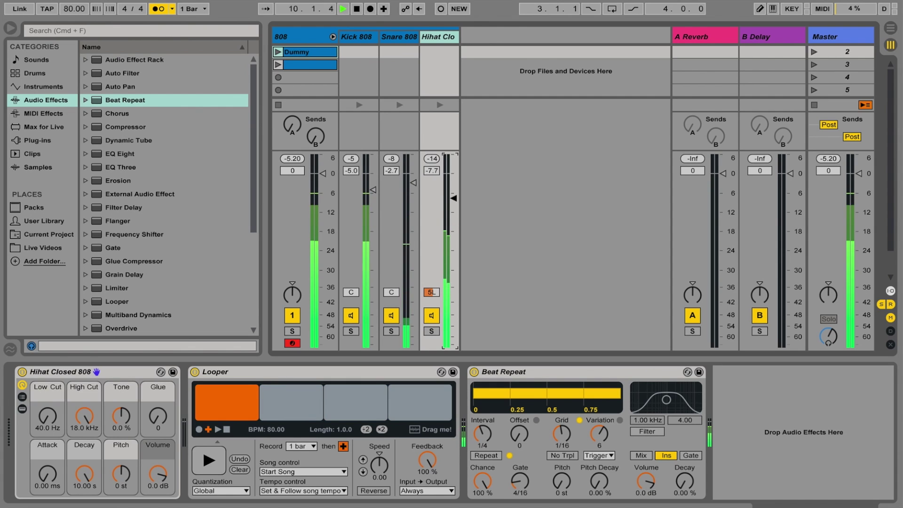
{"action": "left_click_drag", "start_coordinate": [453, 204], "coordinate": [452, 227]}
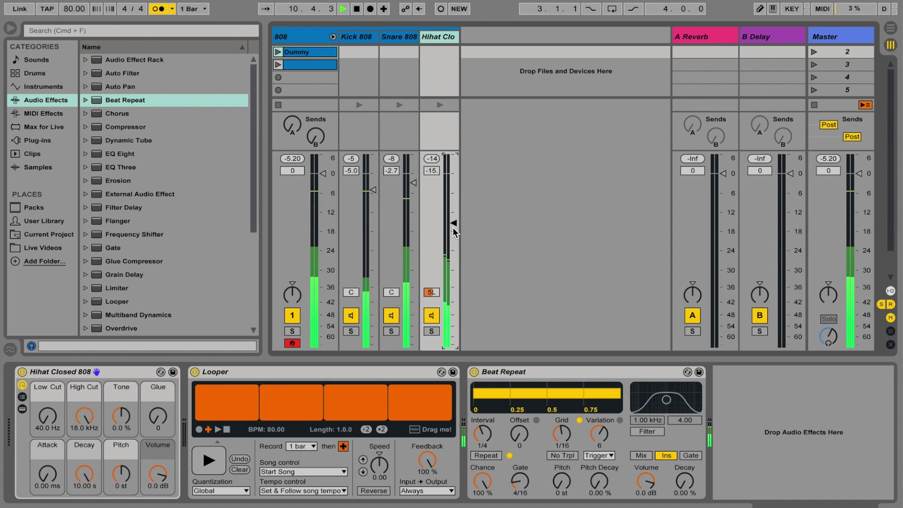
{"action": "left_click", "coordinate": [158, 10]}
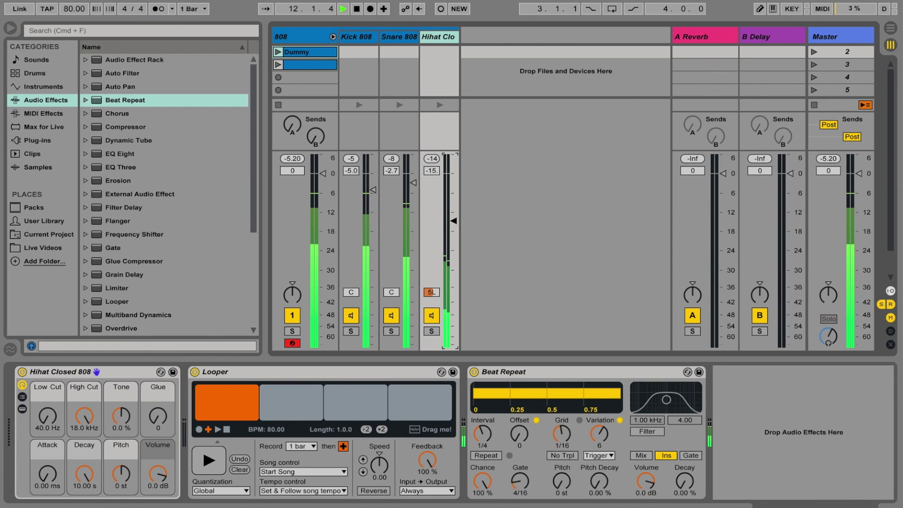
{"action": "left_click_drag", "start_coordinate": [453, 222], "coordinate": [455, 218]}
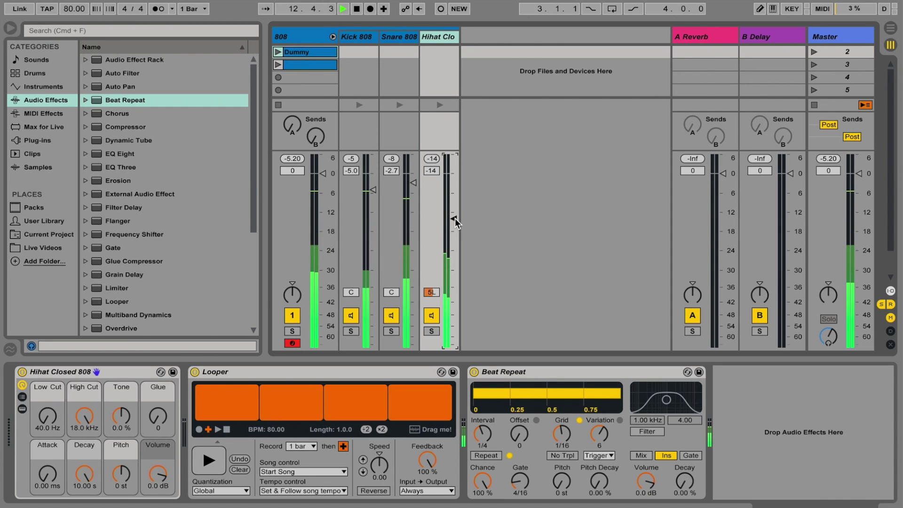
{"action": "key", "text": "space"}
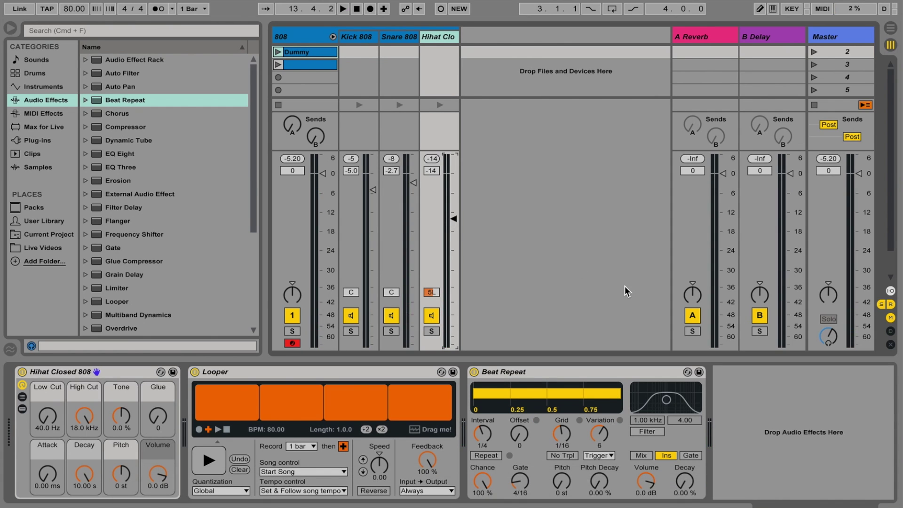